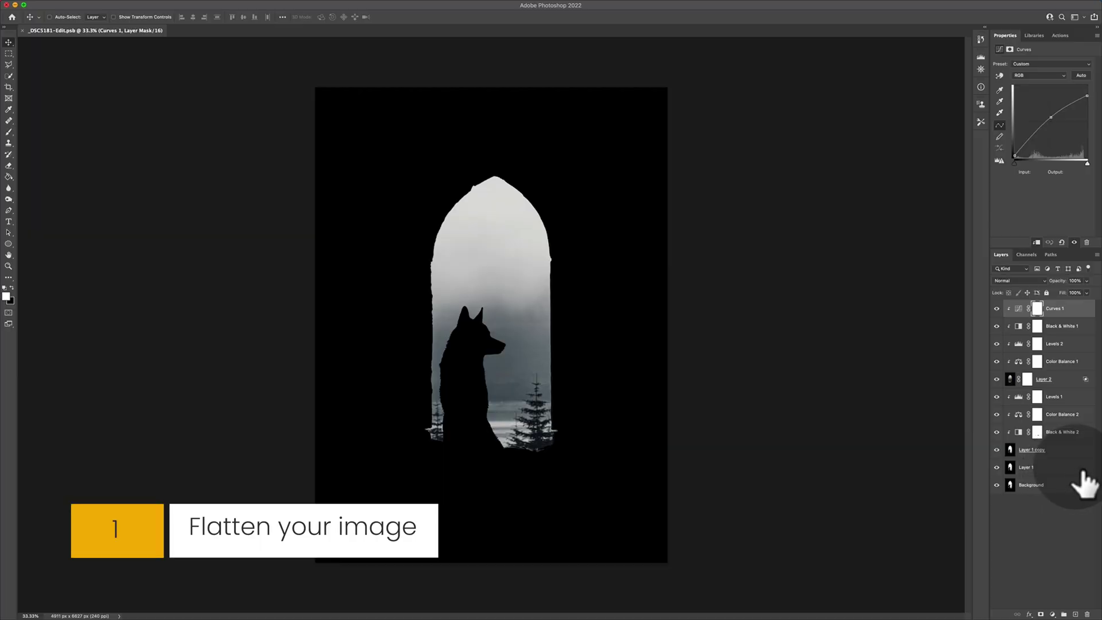
Flatten all layers into a single Background layer
right_click(1089, 412)
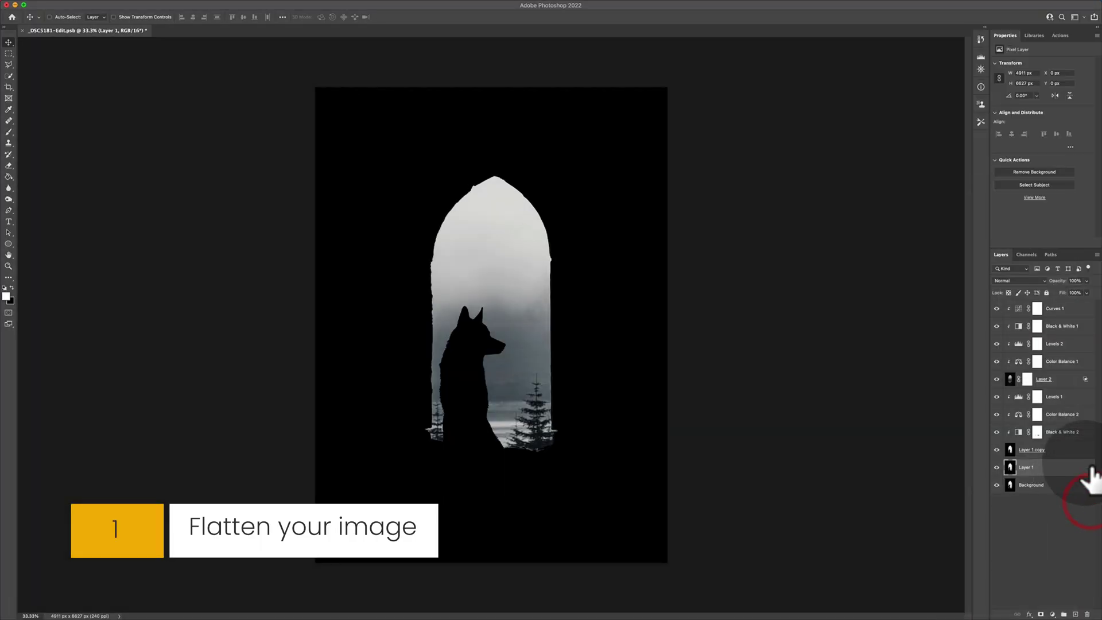
right_click(1095, 406)
left_click(1056, 456)
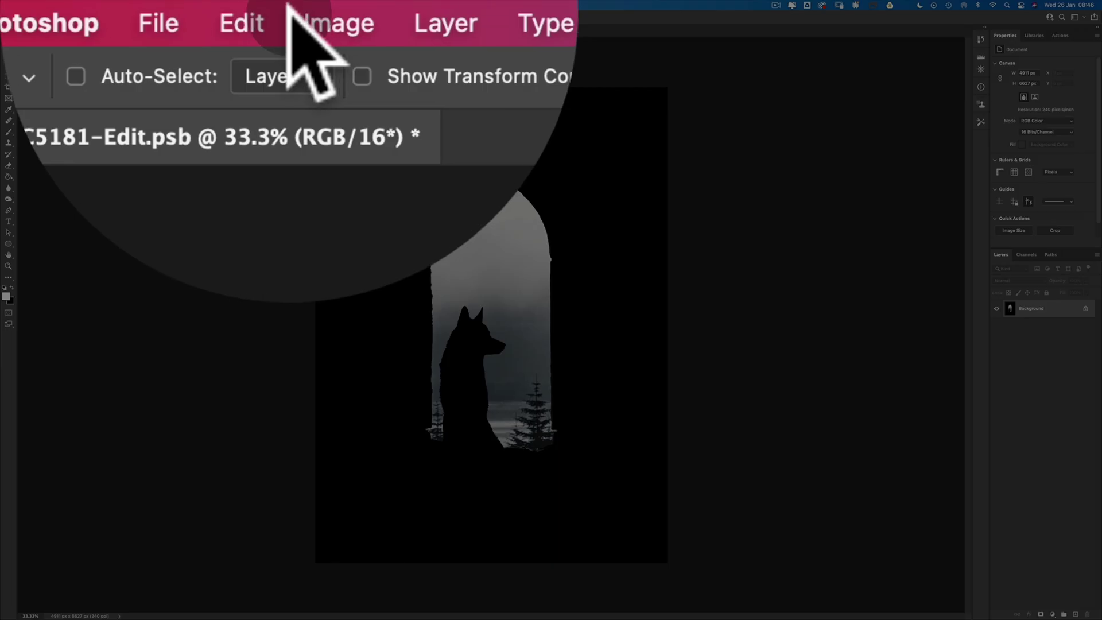
Convert the image mode to 8 Bits/Channel
left_click(293, 23)
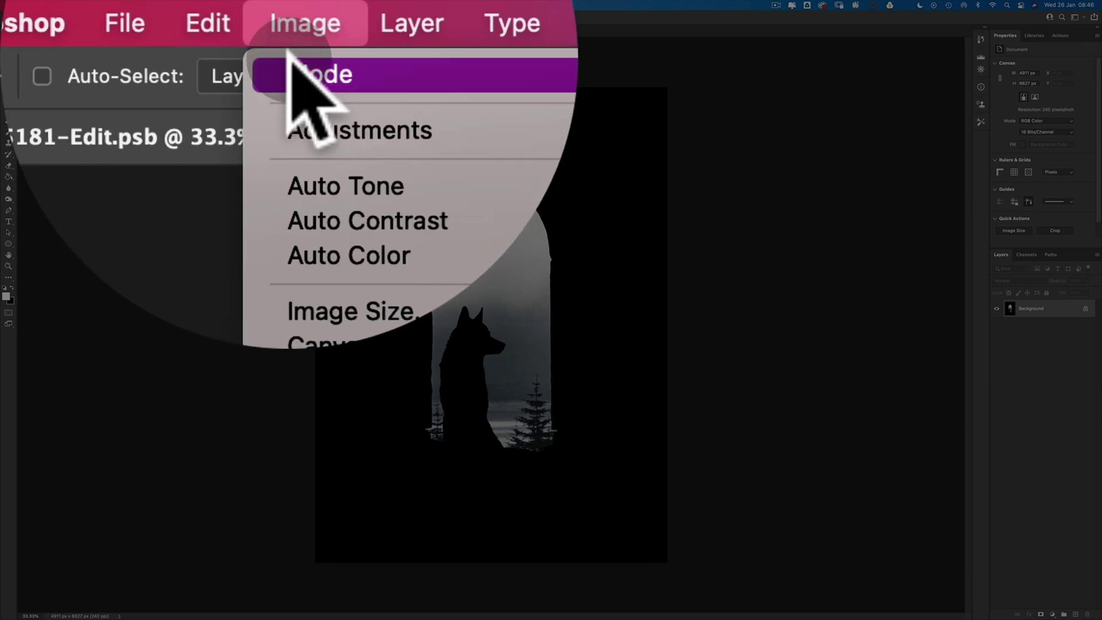
mouse_move(112, 17)
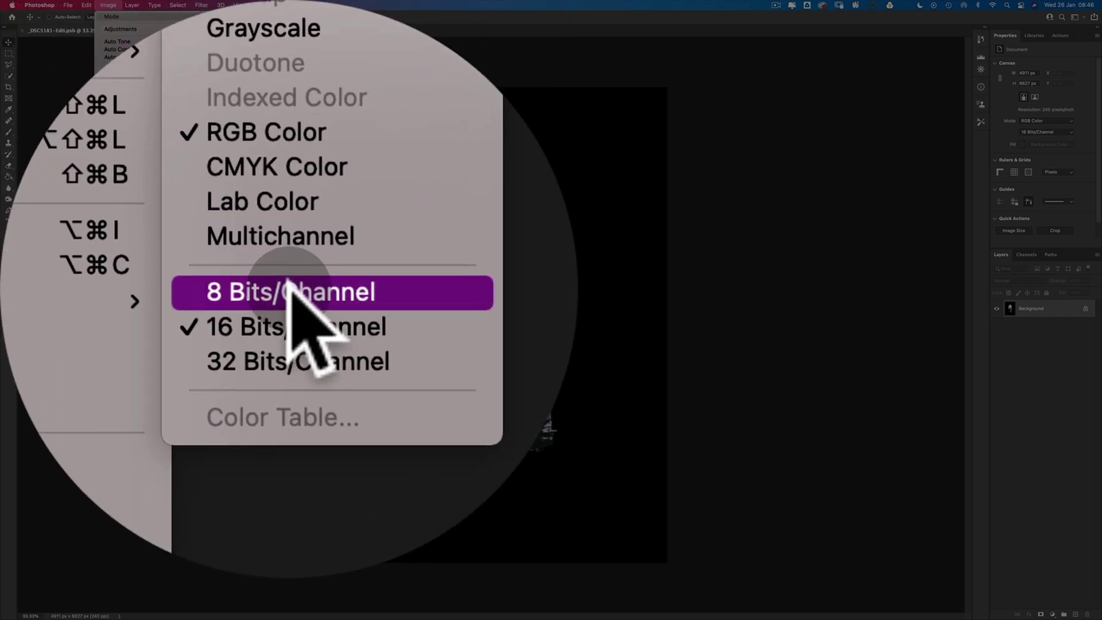
left_click(228, 86)
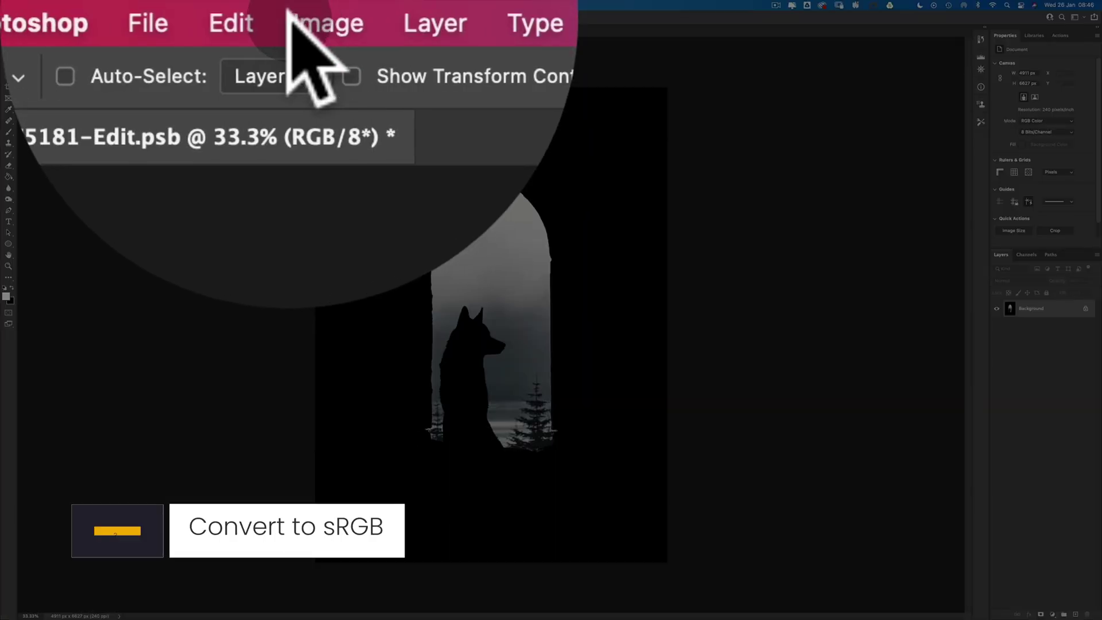
left_click(86, 5)
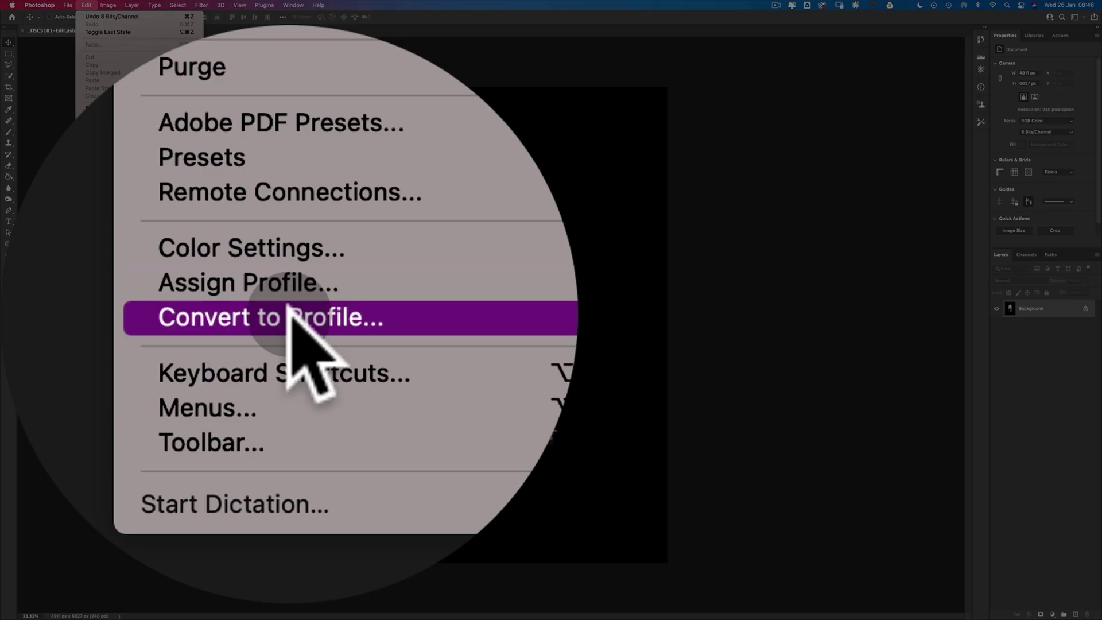
Convert the image to the Working RGB - sRGB IEC61966-2.1 destination profile
left_click(113, 320)
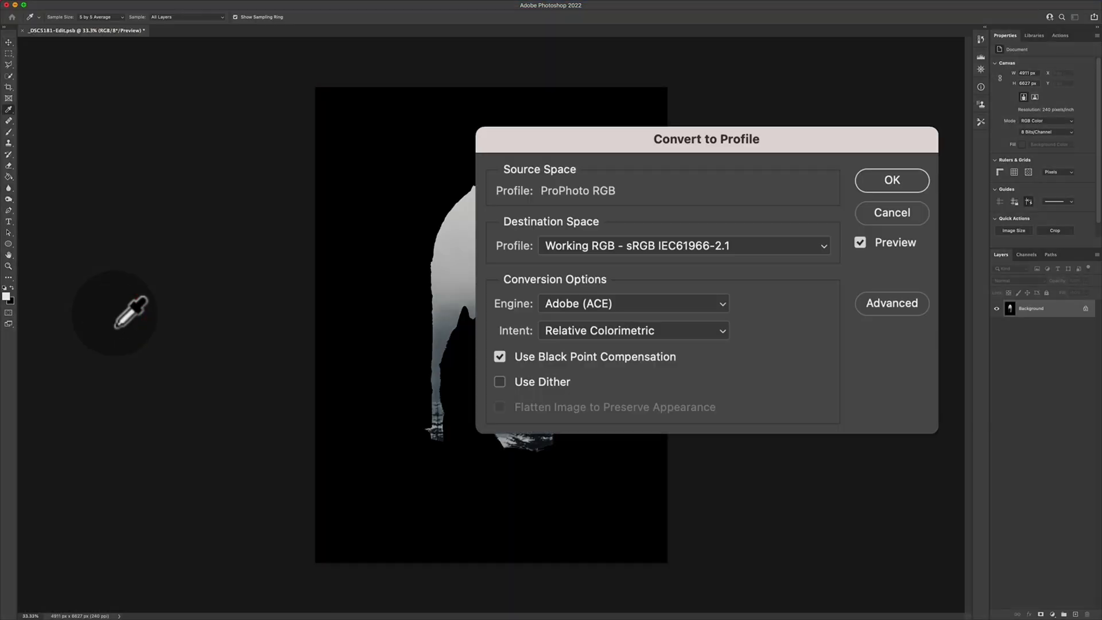
left_click_drag(592, 141, 554, 128)
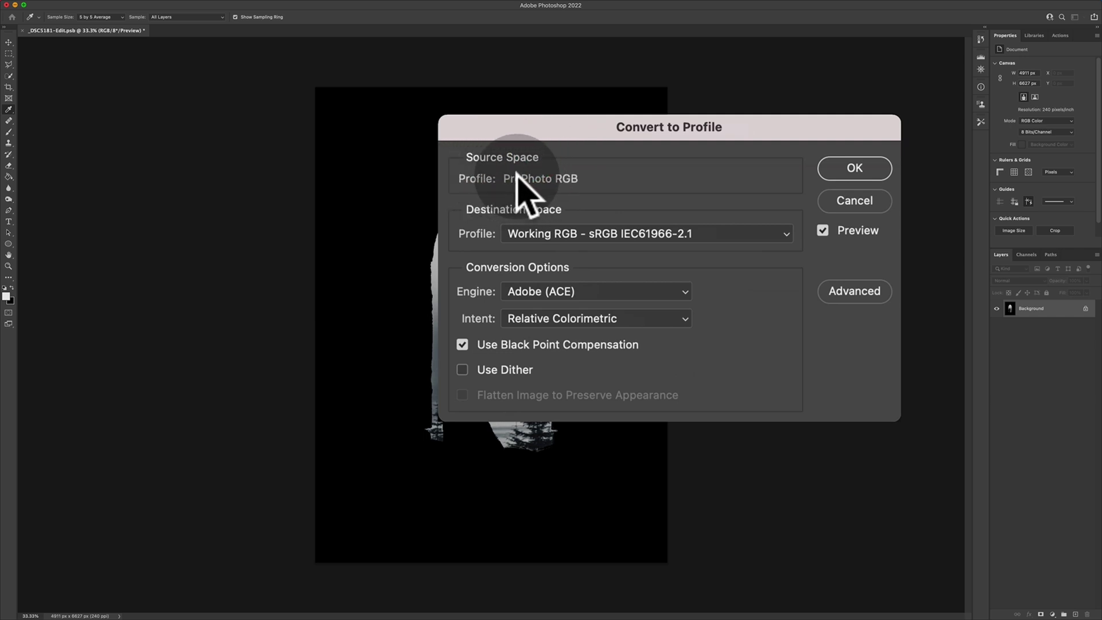
left_click(506, 233)
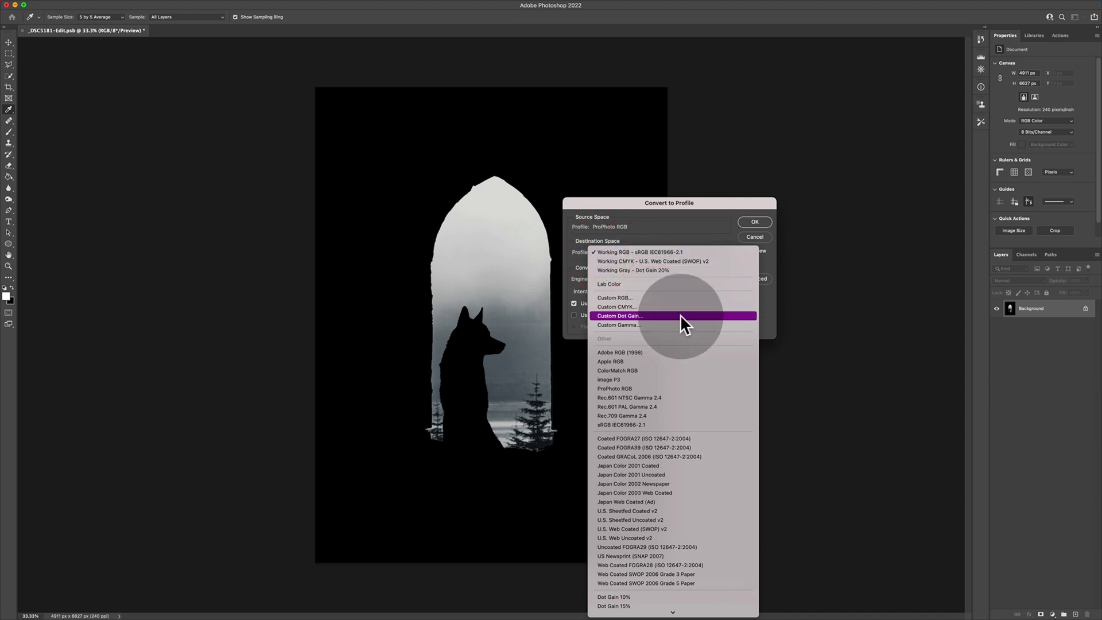
scroll(712, 389, "down", 3)
scroll(711, 388, "down", 2)
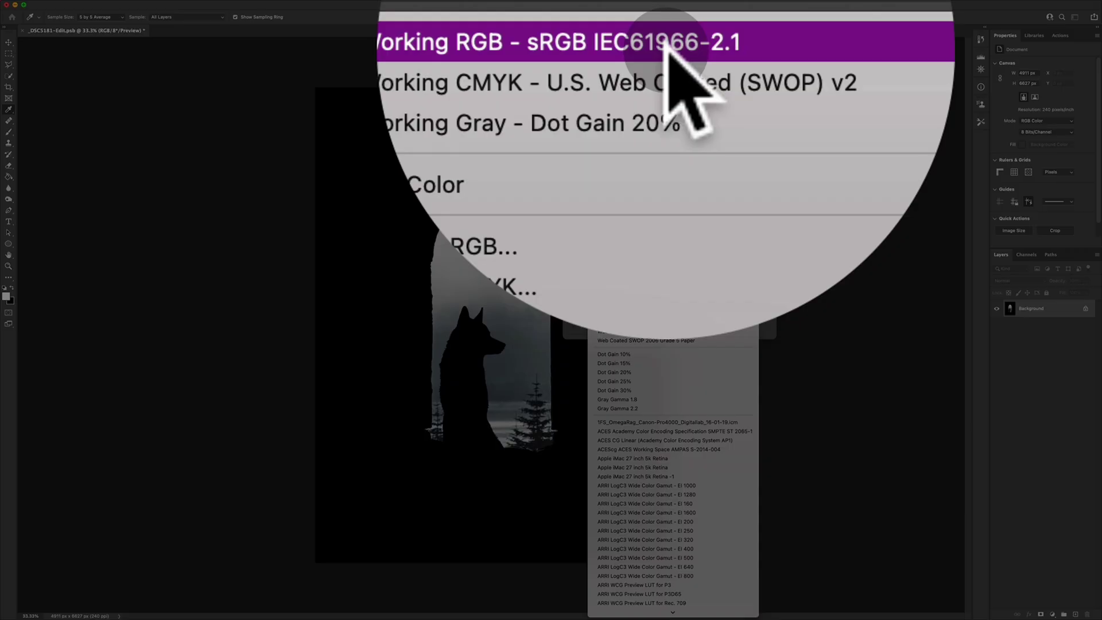
left_click(651, 27)
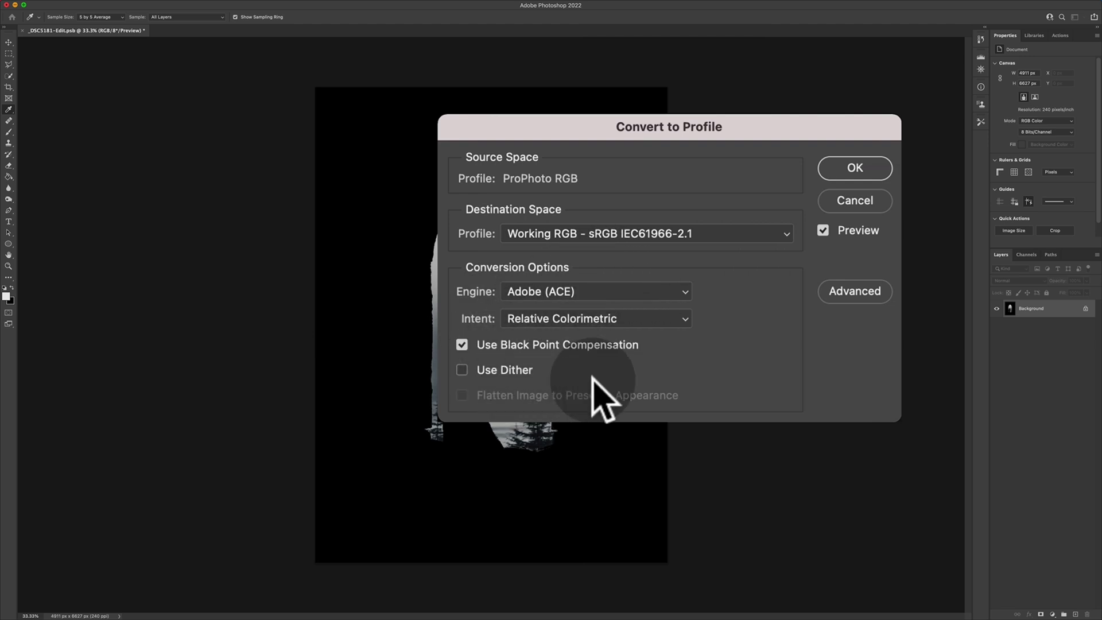
left_click(855, 170)
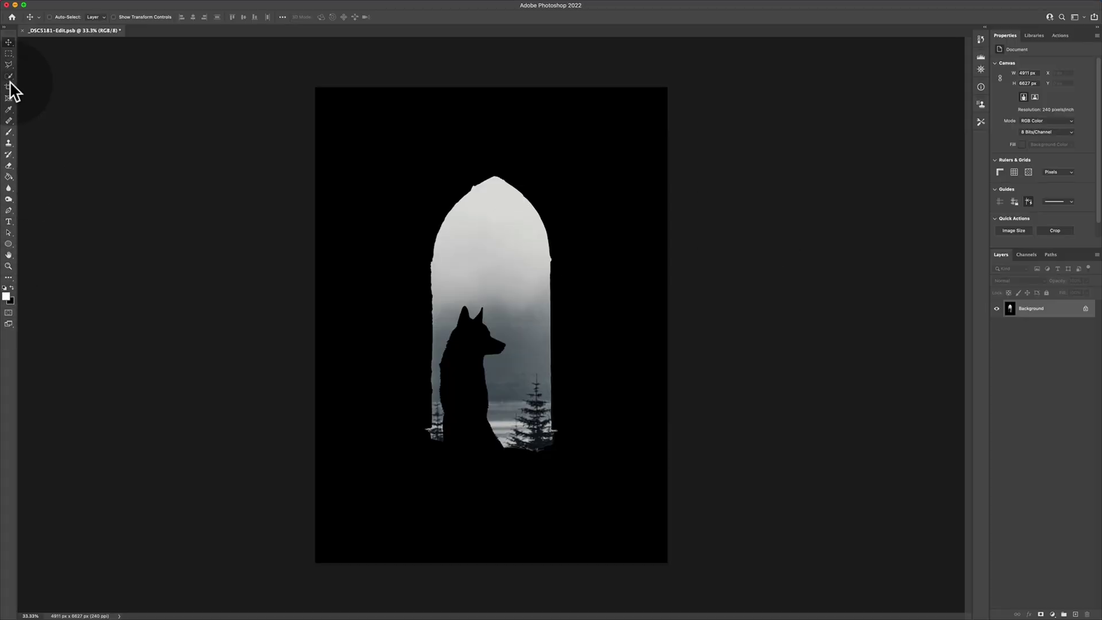
Select the Crop tool with the 4:5 (8:10) ratio preset
left_click(9, 86)
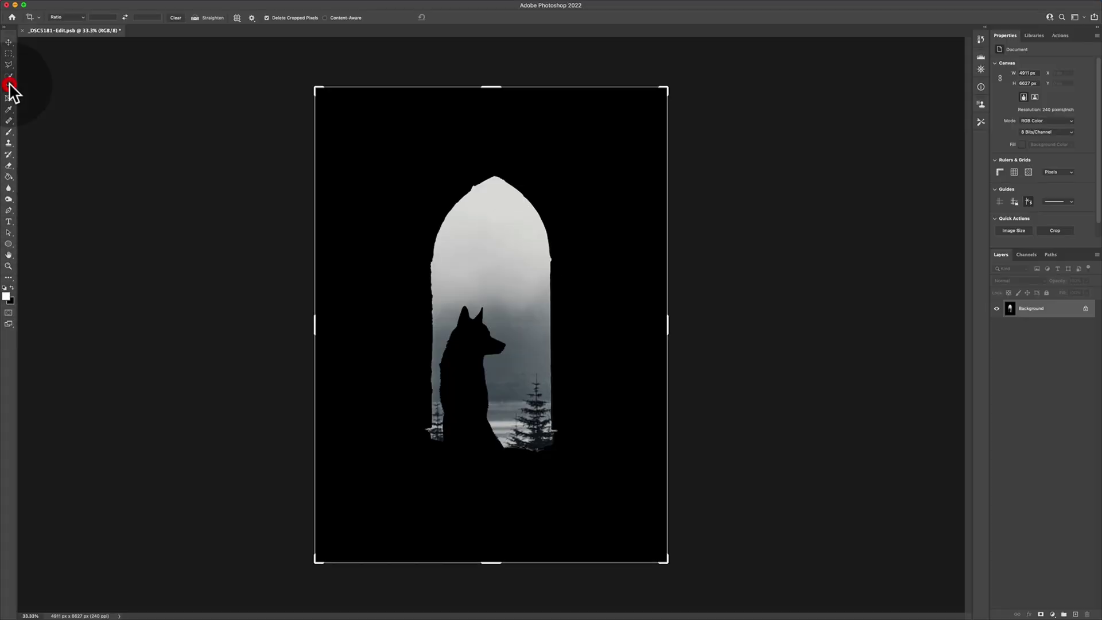
left_click(68, 16)
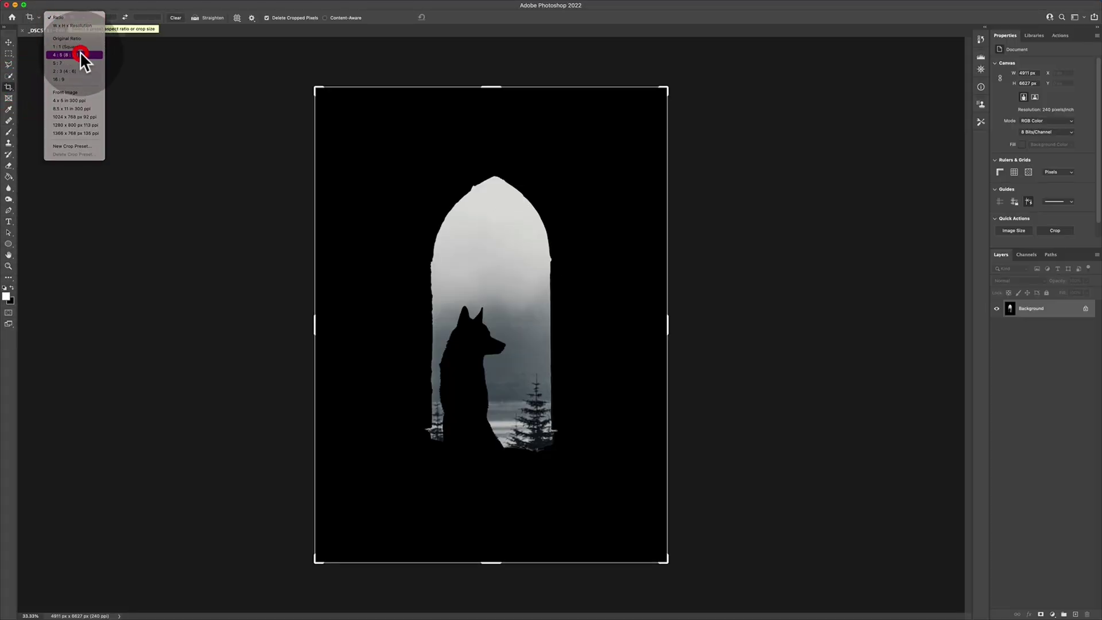
left_click(80, 52)
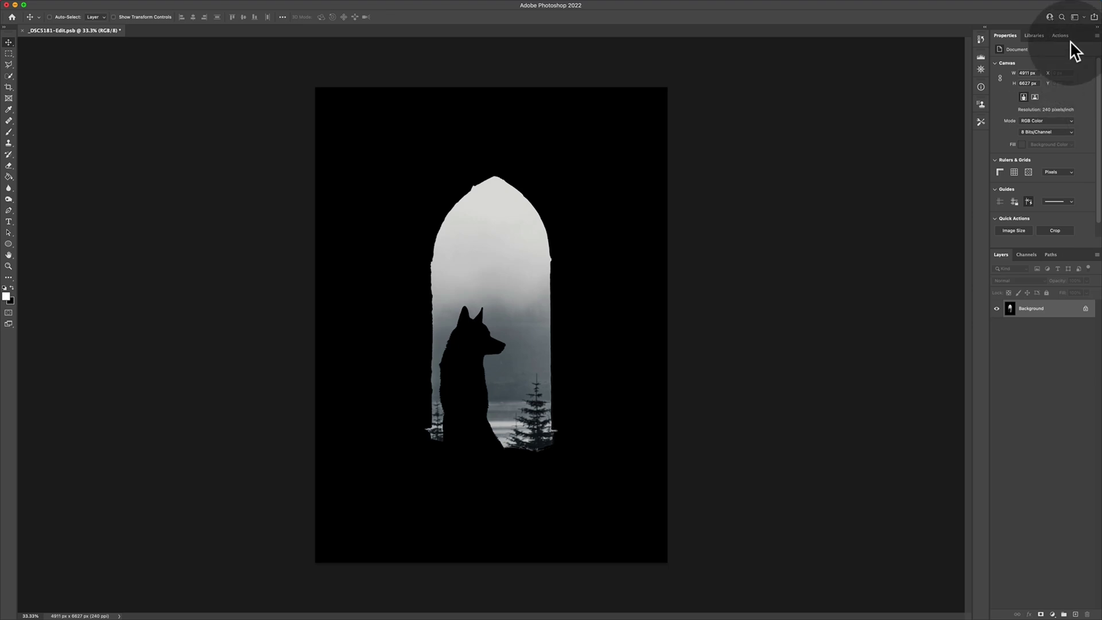
Place the Artwork 38 signature from the That Tog Spot library, shrunk and moved beside the fox
left_click(1061, 36)
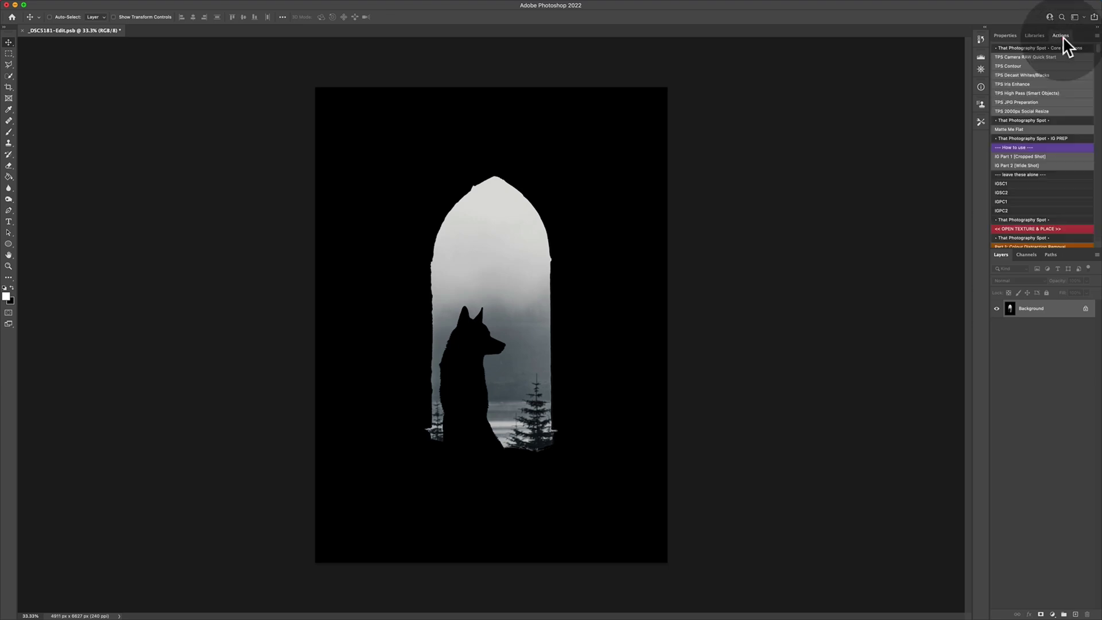
left_click(1033, 38)
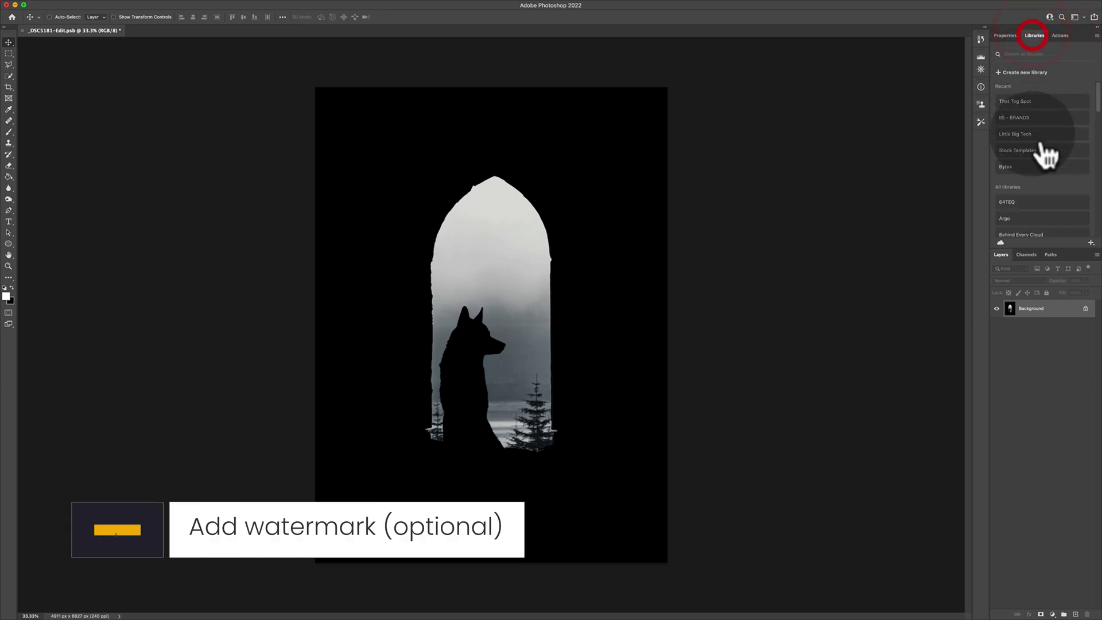
left_click(1007, 99)
scroll(1069, 222, "down", 10)
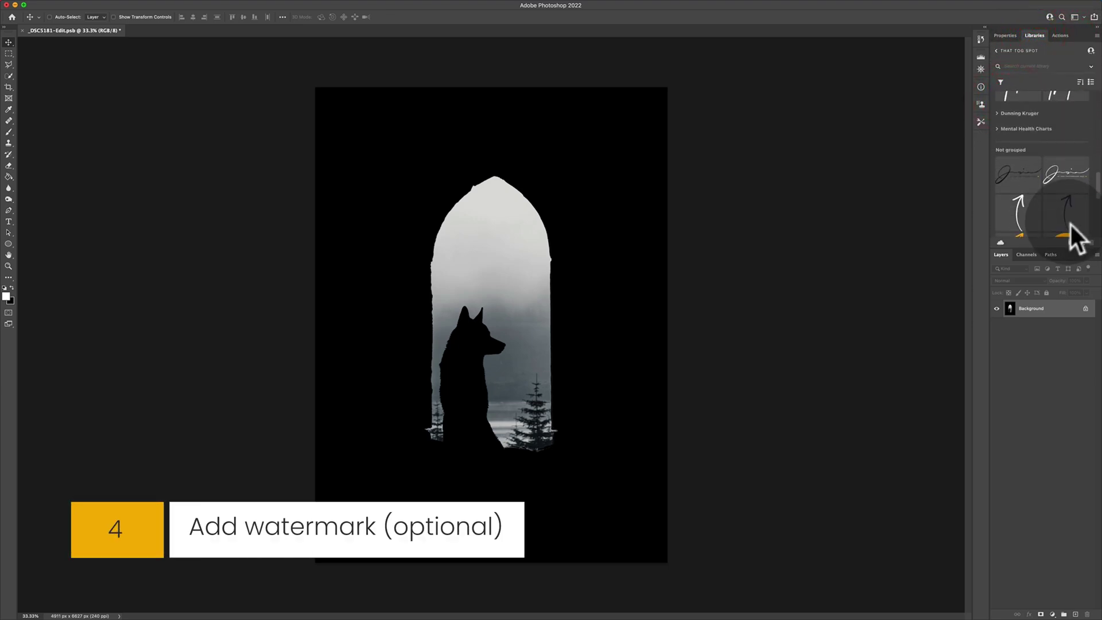
left_click_drag(1067, 150, 712, 284)
left_click_drag(552, 316, 551, 317)
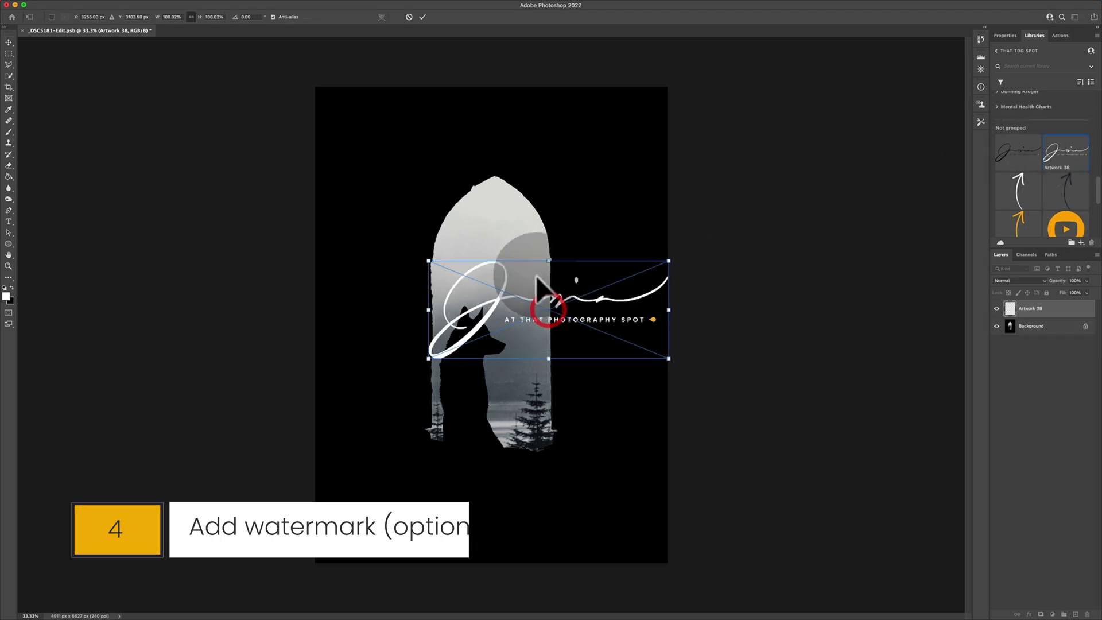
left_click_drag(669, 369, 552, 344)
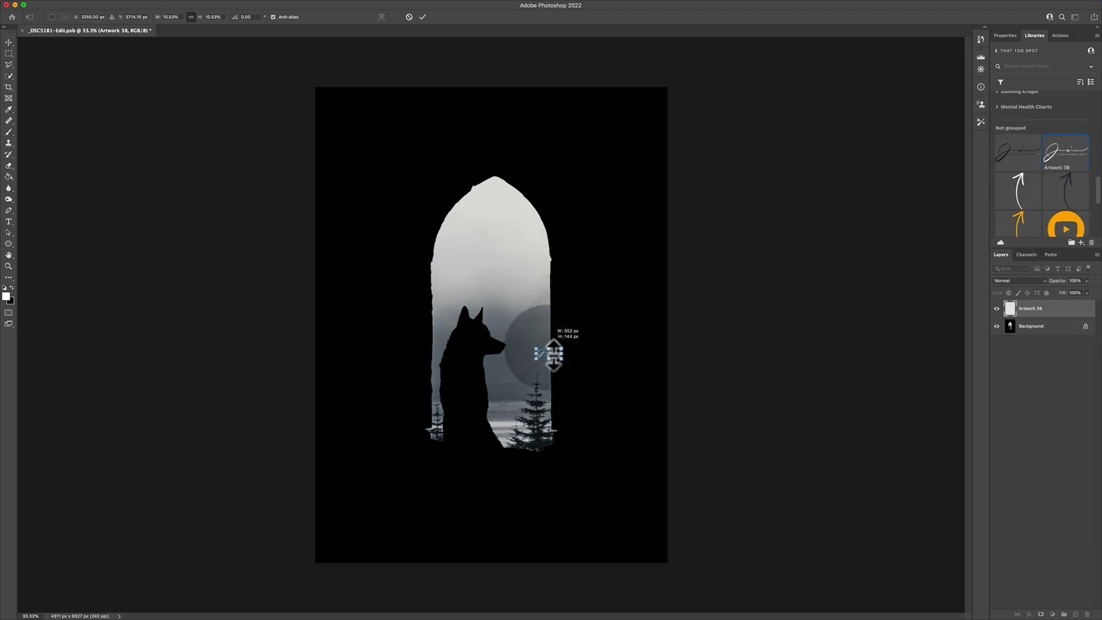
key("Return")
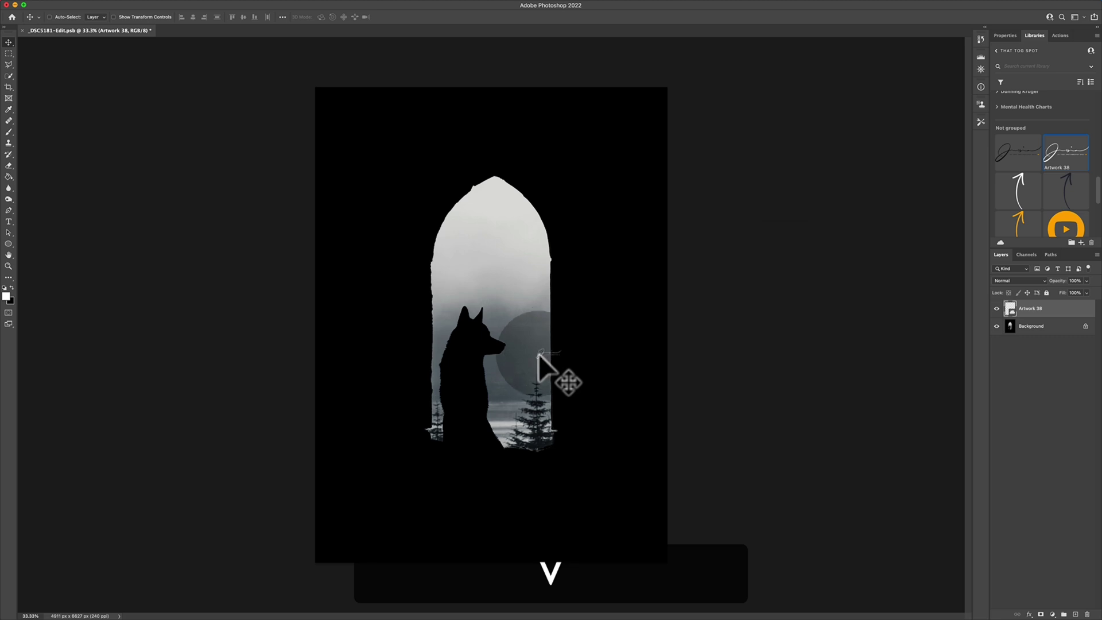
left_click_drag(538, 354, 511, 372)
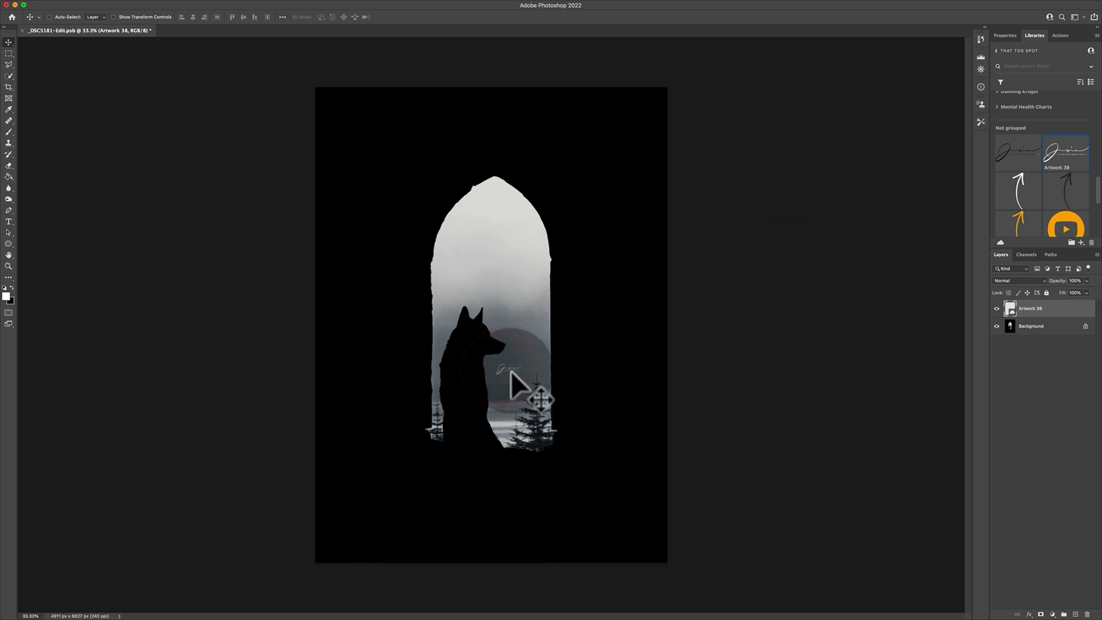
Blend the signature in Soft Light mode and flatten it into the image
left_click(1039, 280)
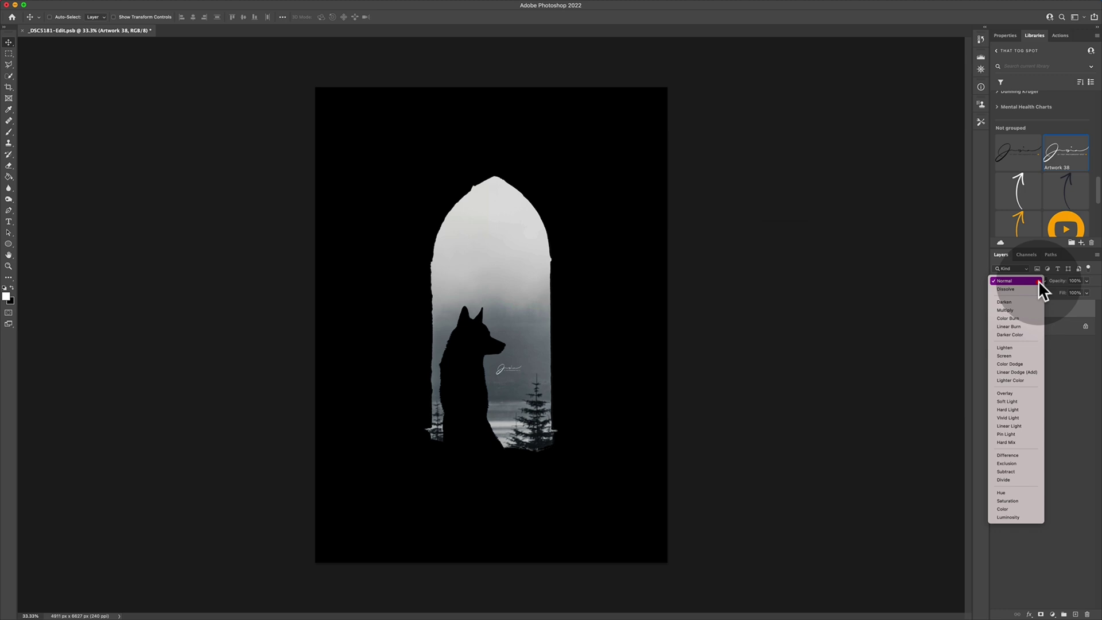
left_click(1030, 397)
left_click(1081, 281)
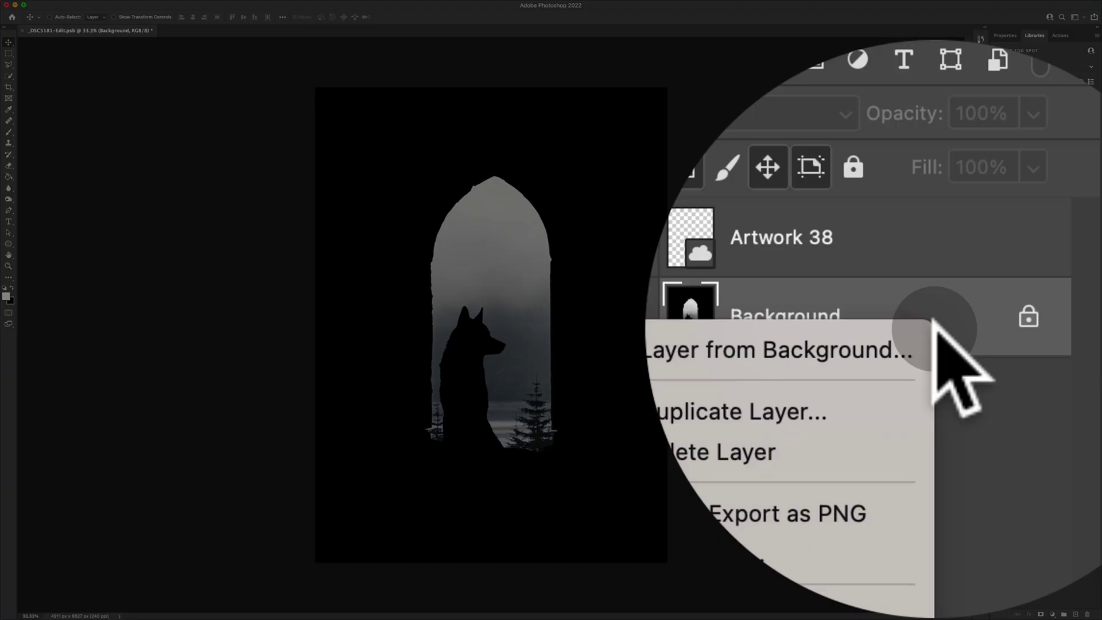
left_click(814, 324)
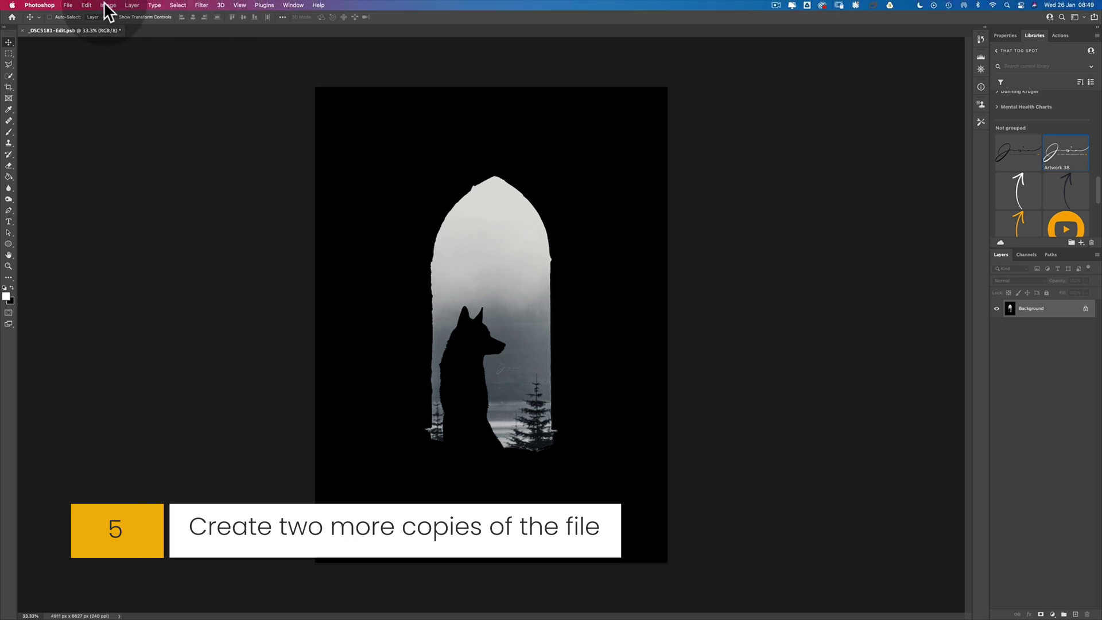
Duplicate the image twice as 'IG Cropped' and 'IG Full'
left_click(107, 6)
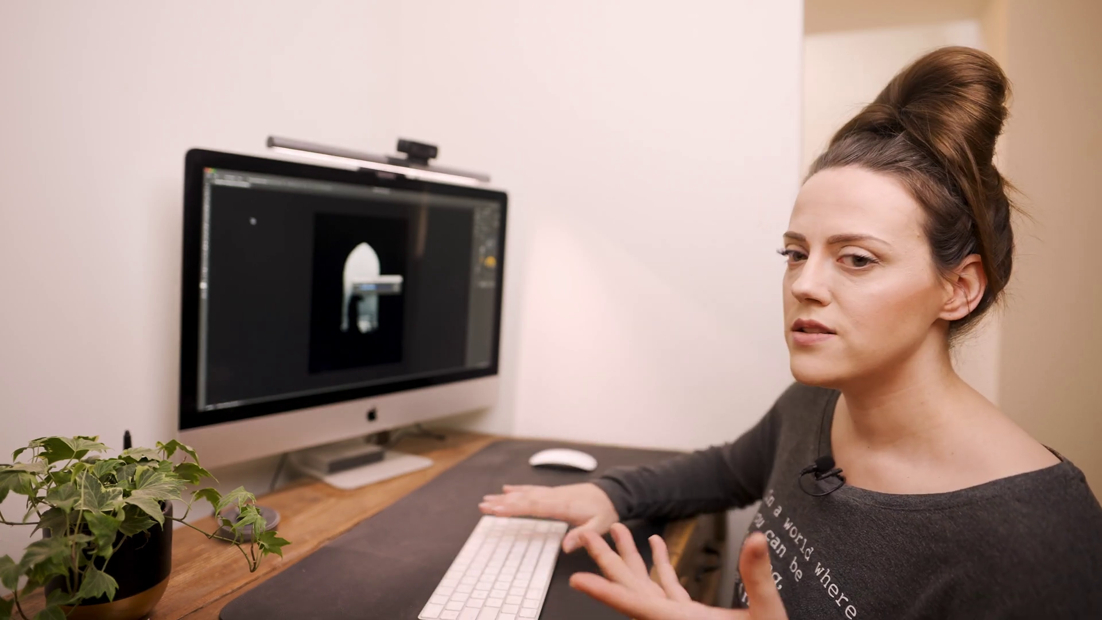
type("IG Cropped")
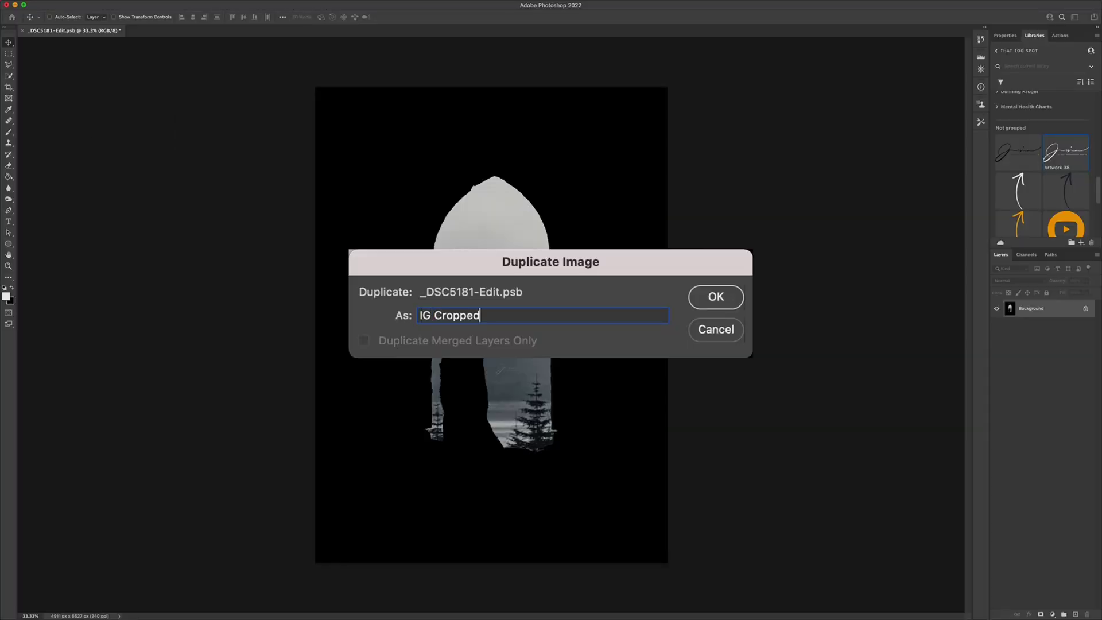
key("Return")
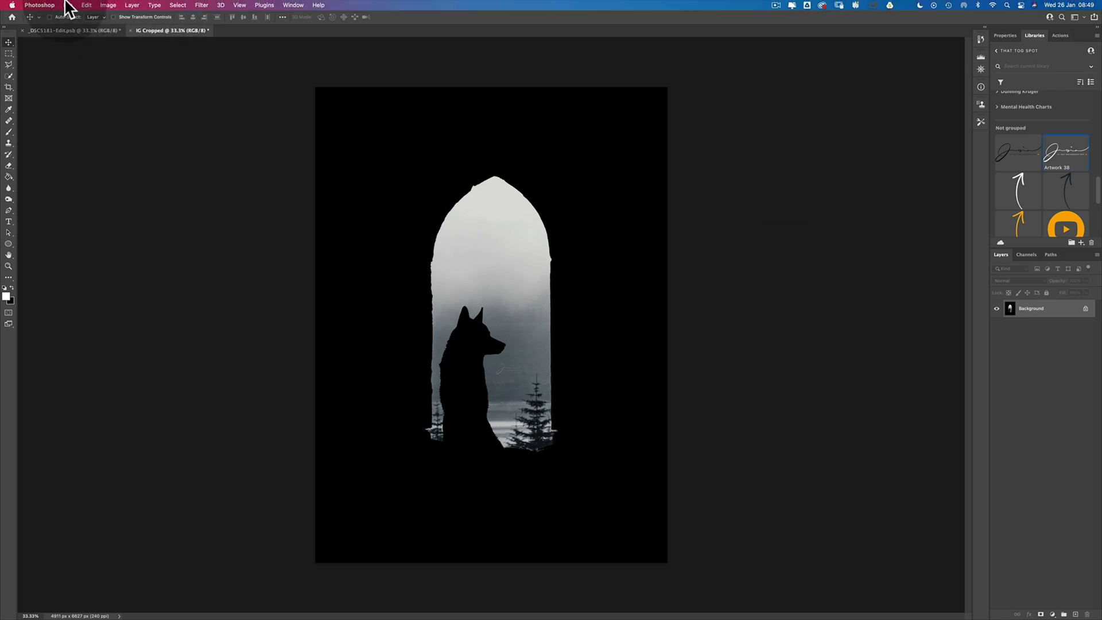
left_click(86, 6)
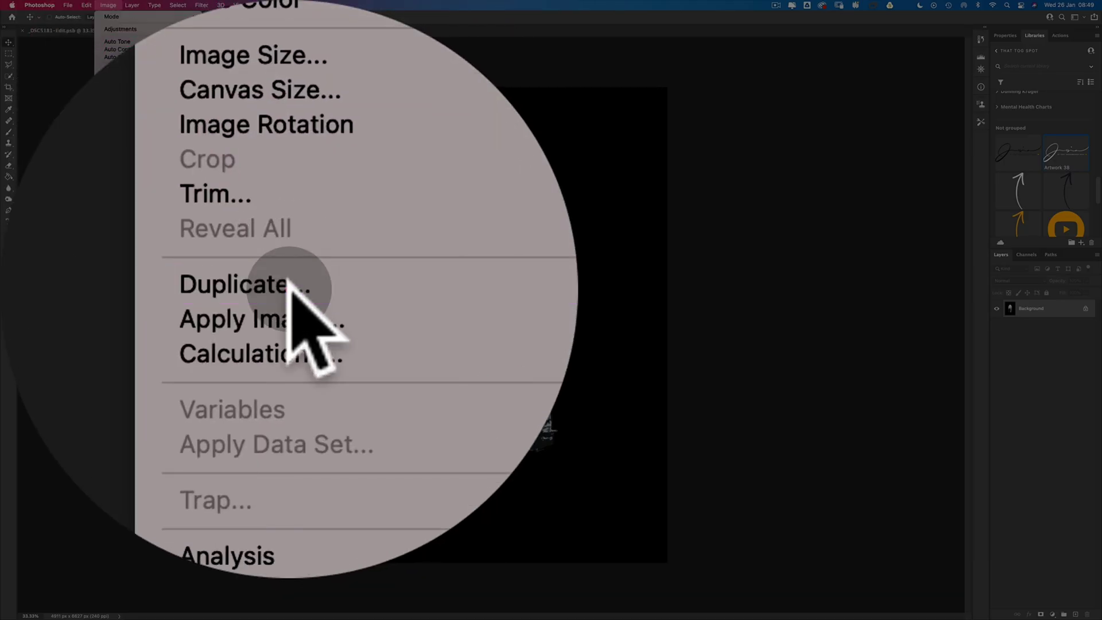
left_click(128, 121)
type("IG Full")
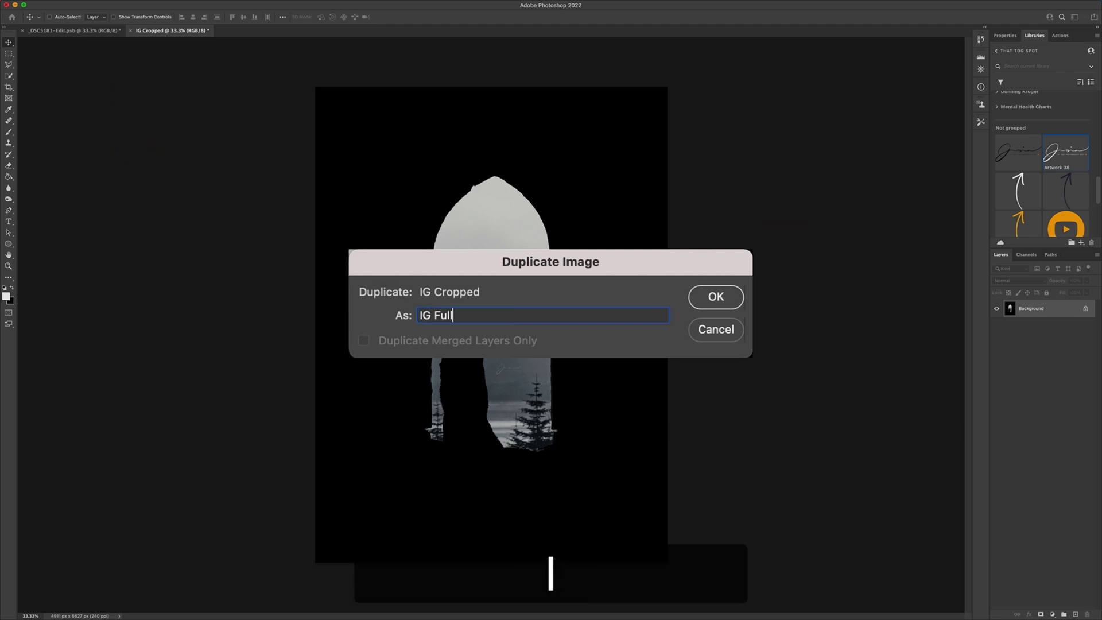
key("Return")
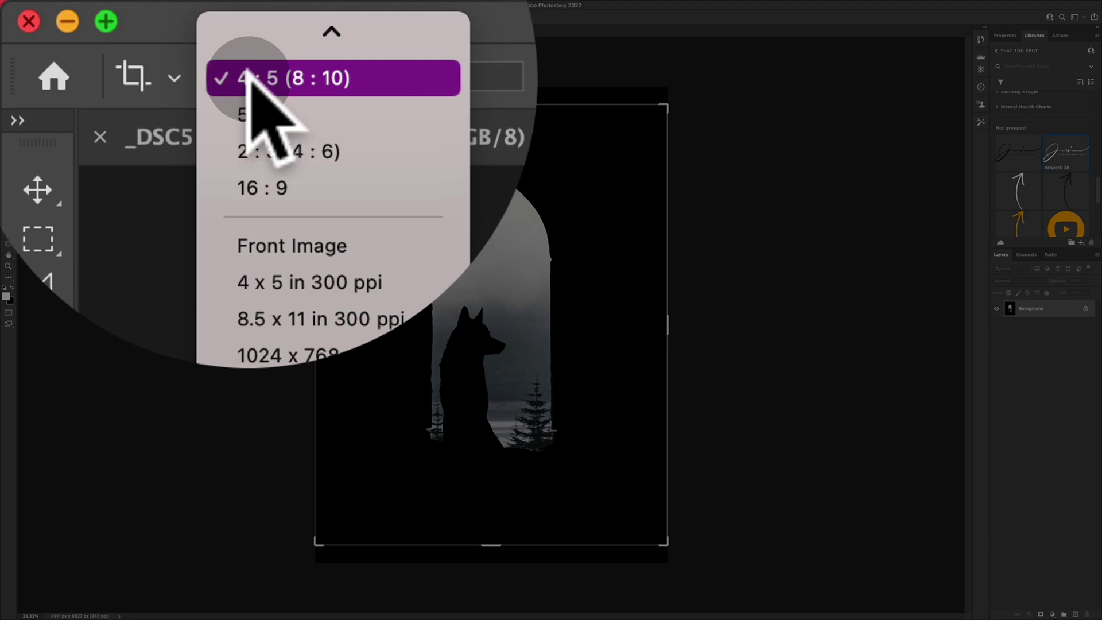
Crop IG Cropped to 4:5, shrinking the frame evenly around the arch
left_click(55, 21)
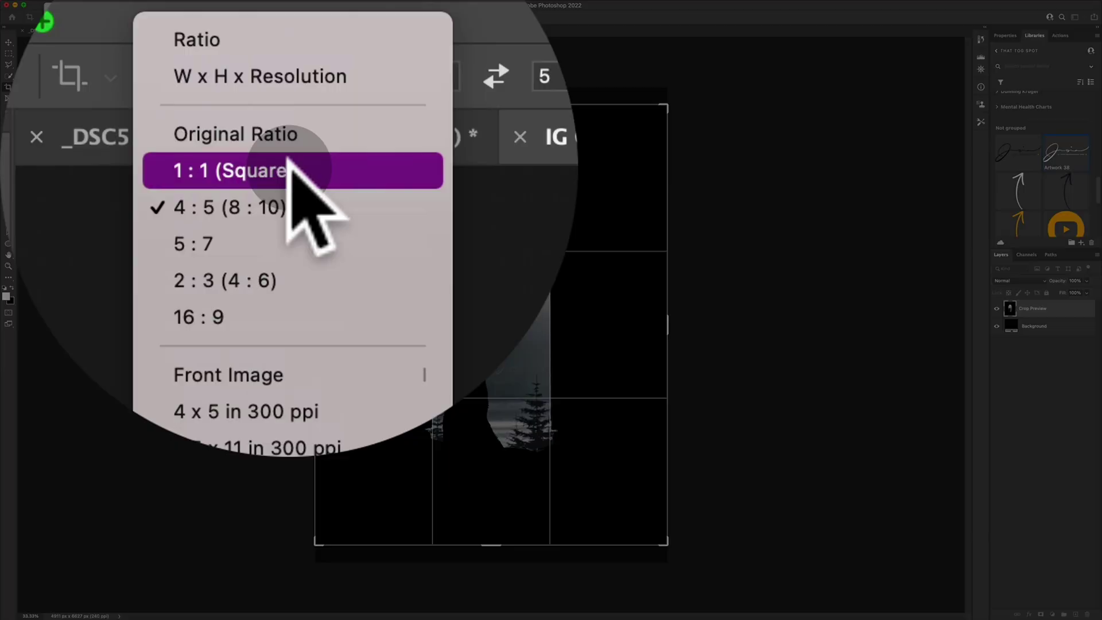
left_click(291, 164)
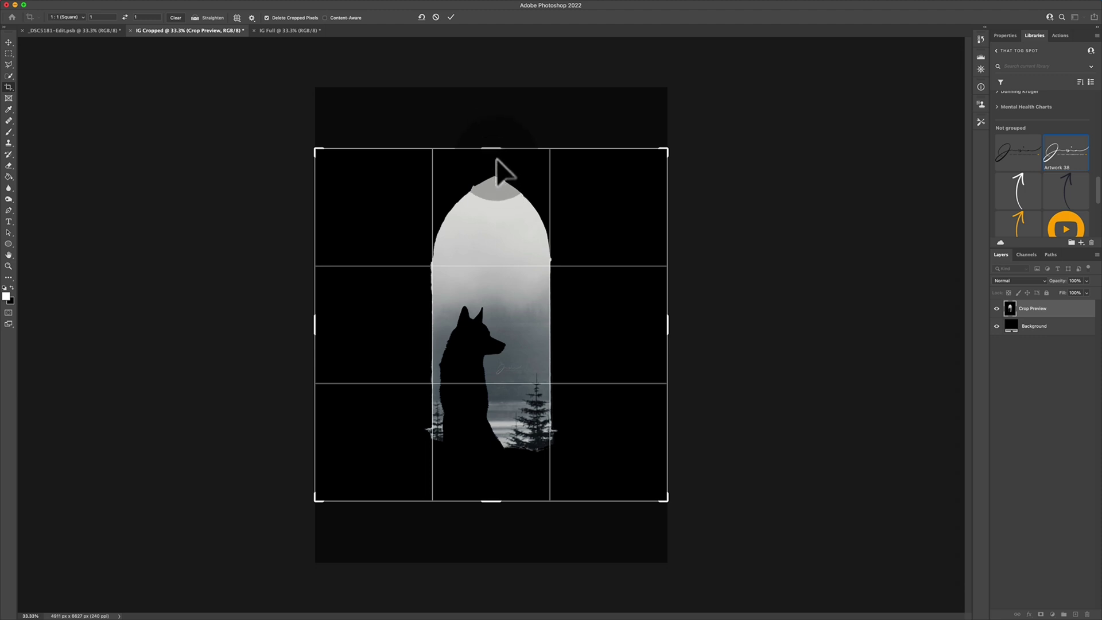
left_click(86, 17)
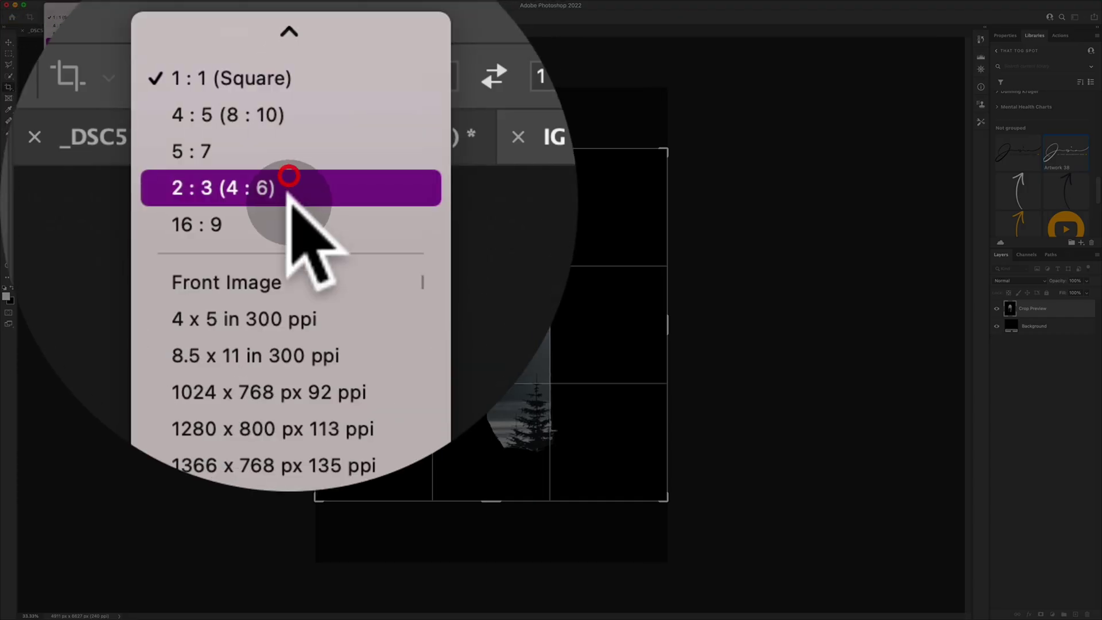
left_click(84, 36)
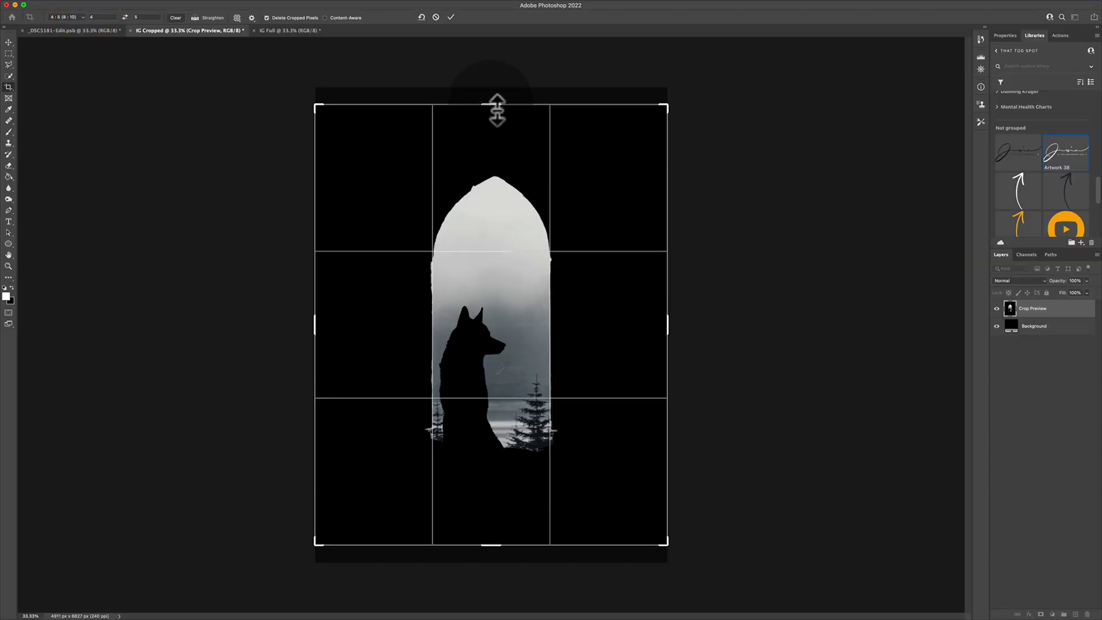
key("alt")
left_click_drag(497, 110, 498, 123)
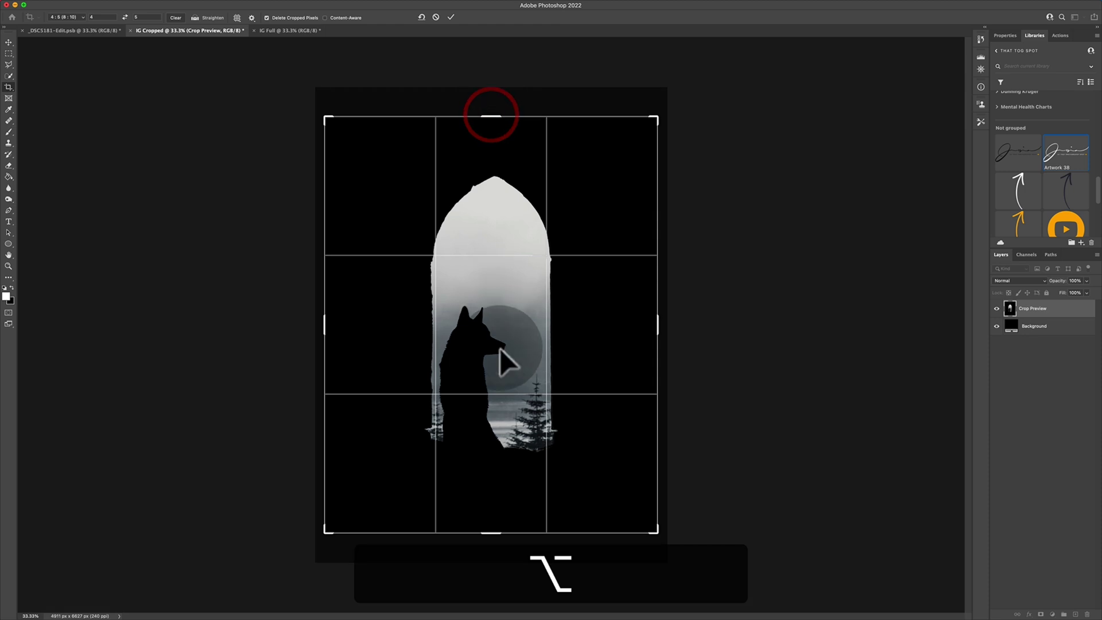
double_click(501, 348)
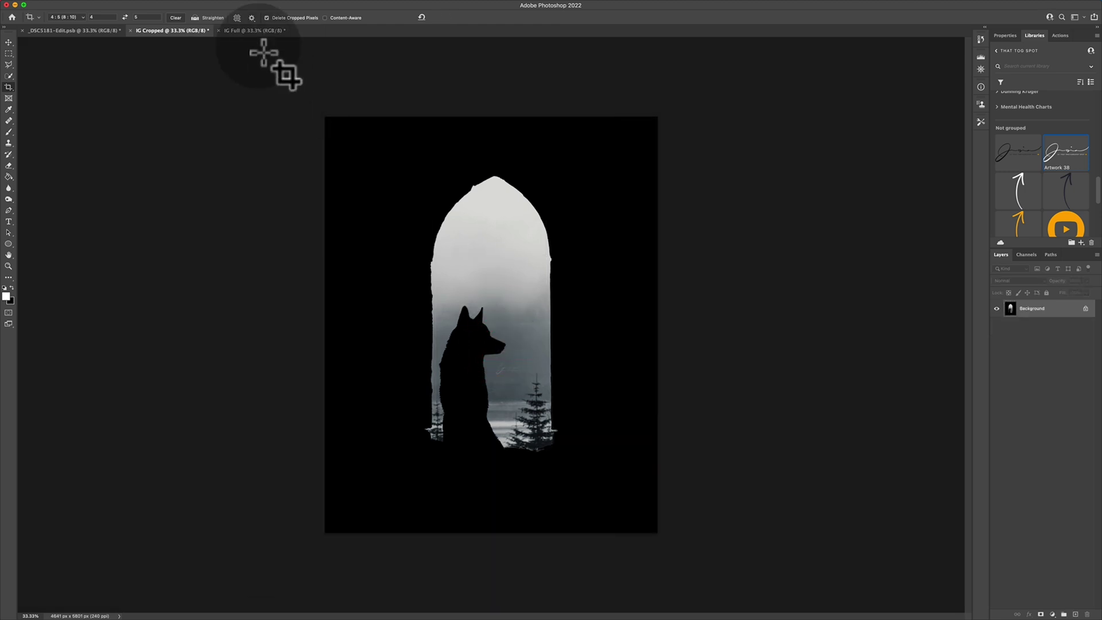
left_click(239, 30)
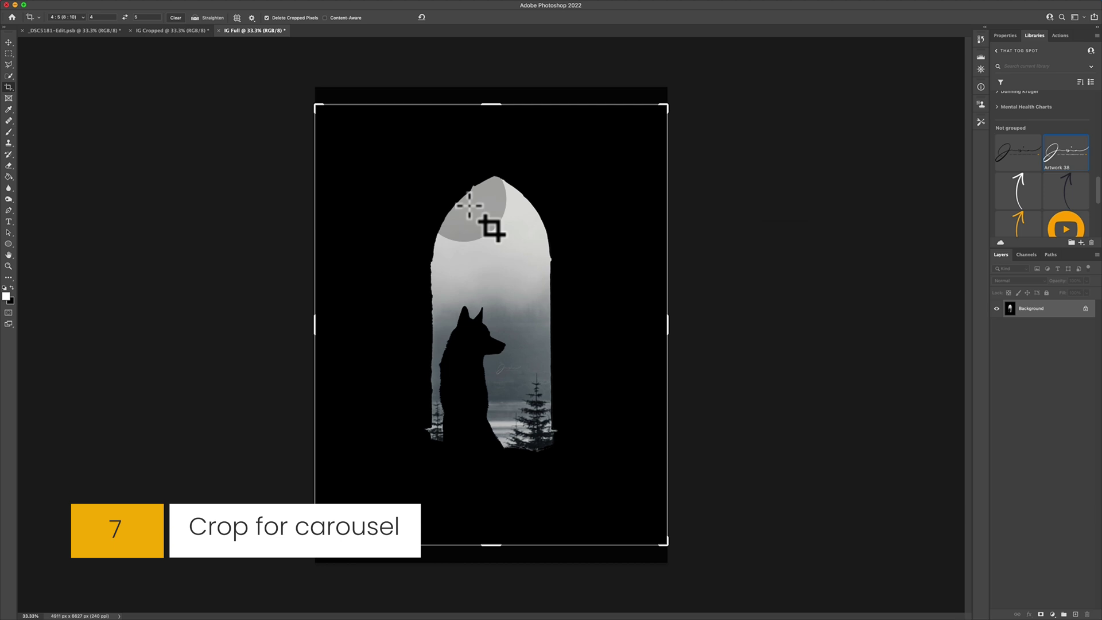
Extend IG Full's 4:5 crop past the image edges, filling the added sides white
left_click(466, 194)
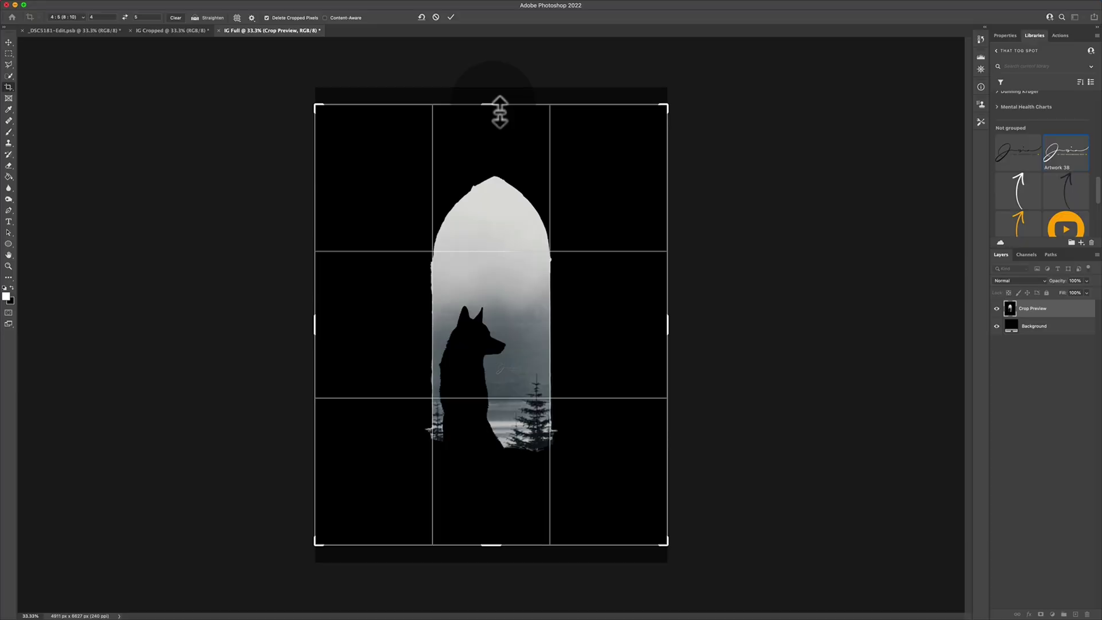
left_click_drag(500, 113, 491, 97)
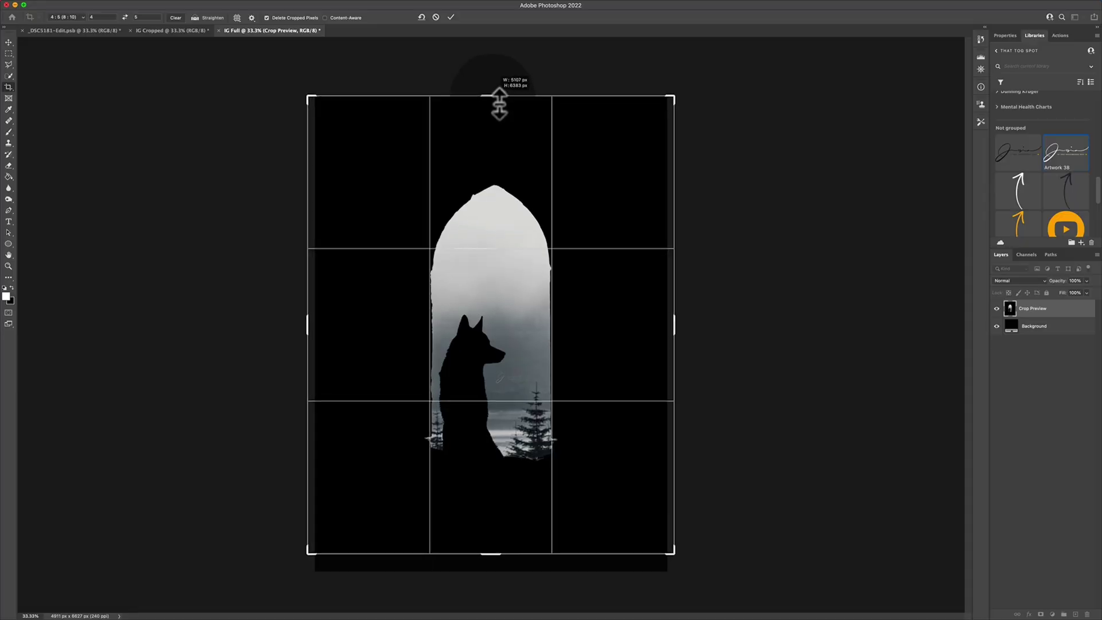
left_click_drag(500, 574, 500, 568)
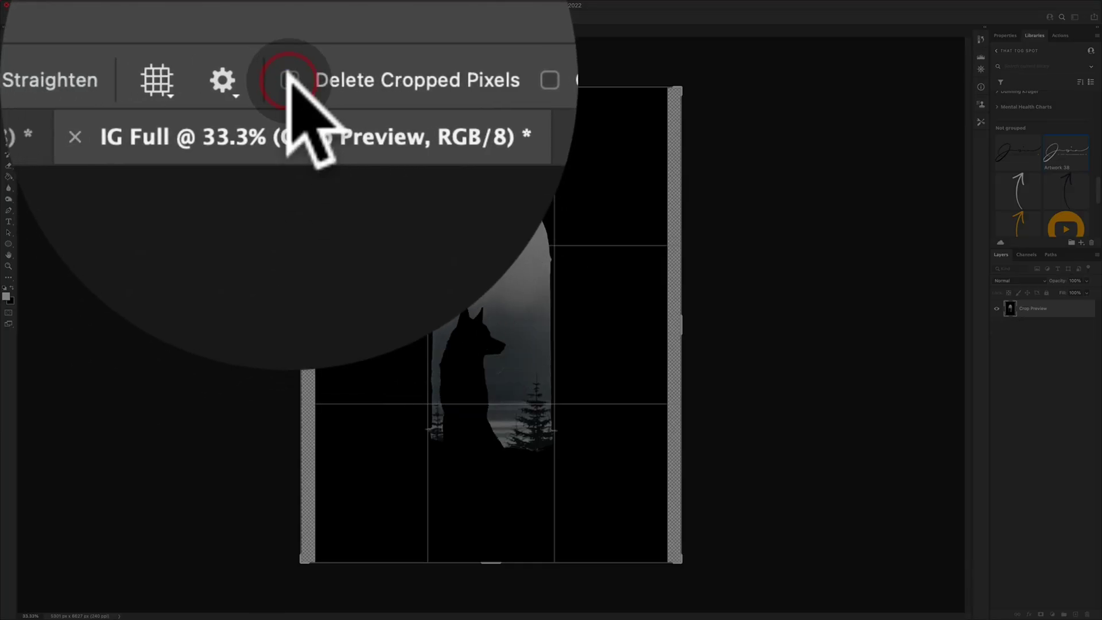
left_click(289, 80)
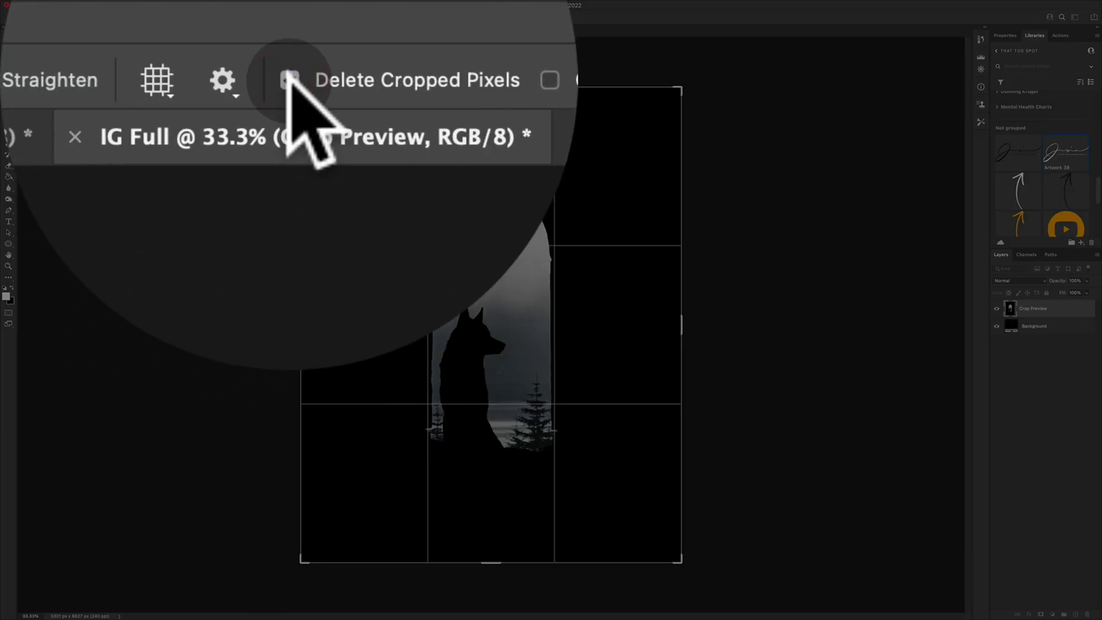
left_click(290, 80)
left_click(289, 80)
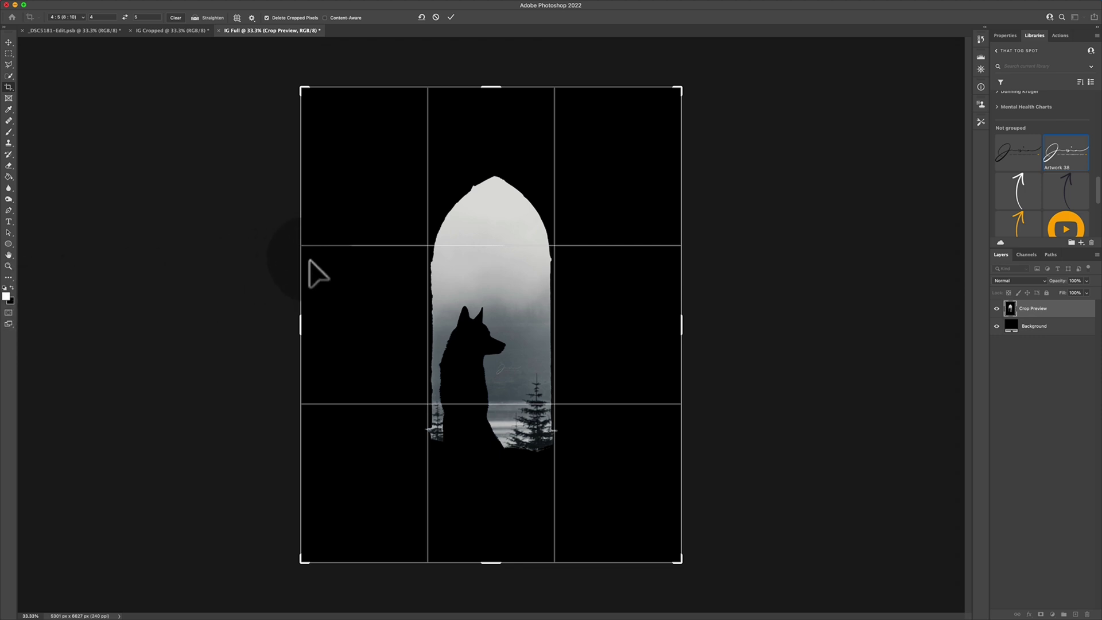
left_click(13, 287)
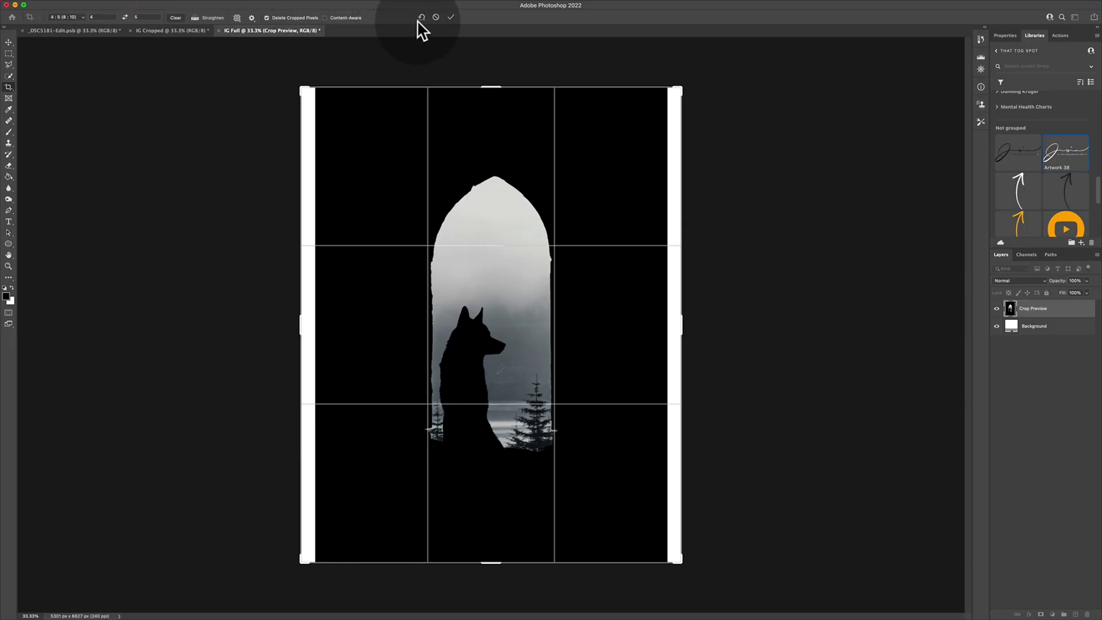
left_click(450, 18)
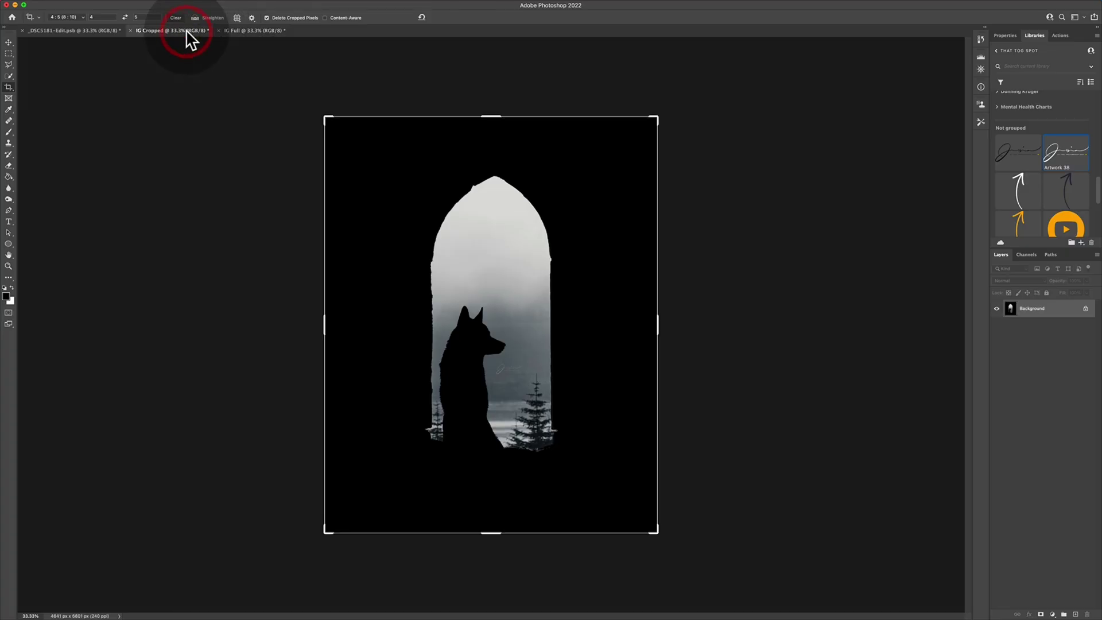
left_click(242, 31)
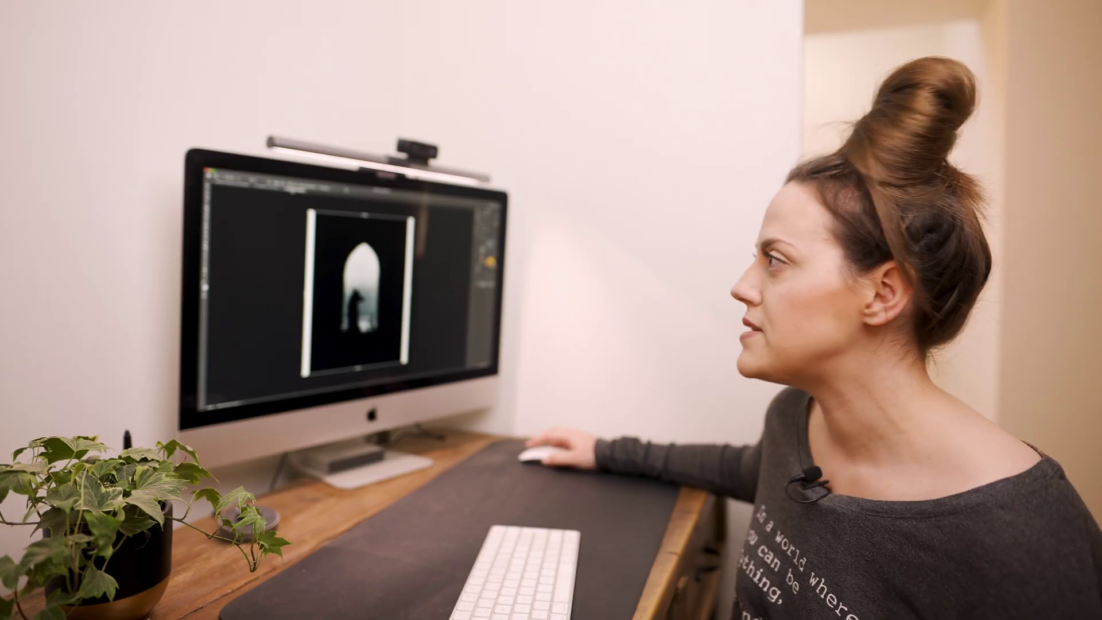
left_click(8, 42)
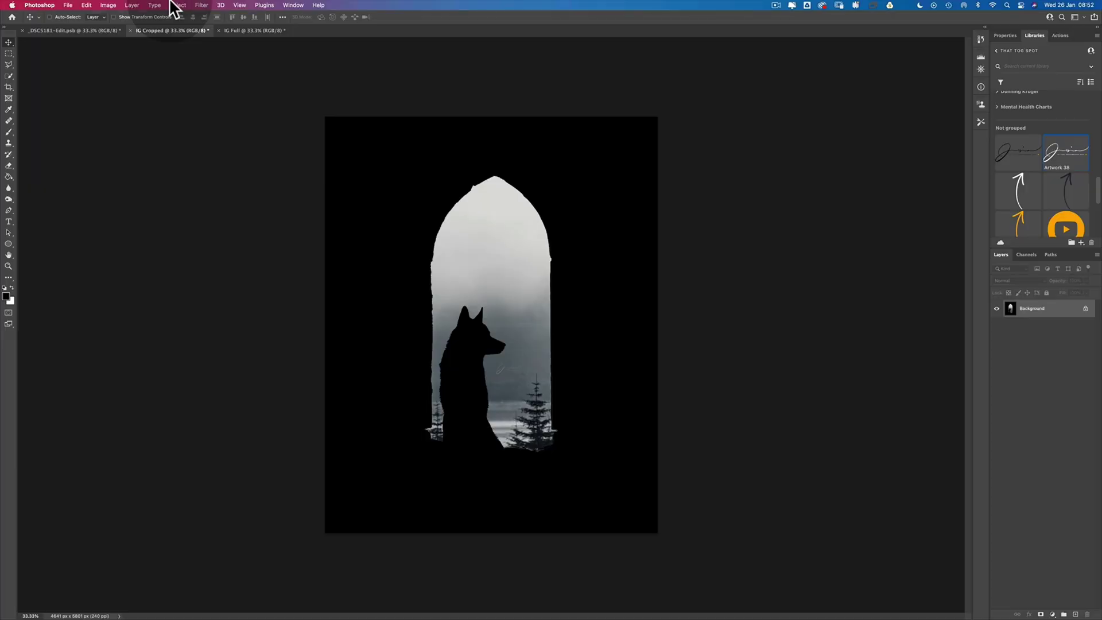
Resize IG Cropped to 1600 × 2000 px at 200 ppi and view it at 100%
left_click(108, 4)
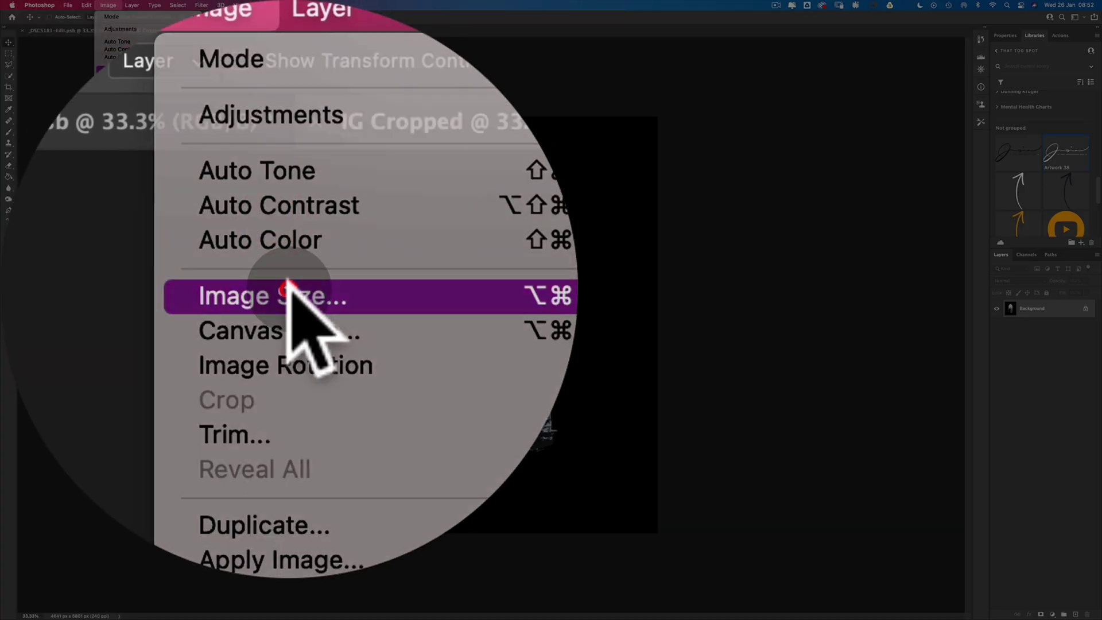
left_click(123, 67)
left_click_drag(587, 241, 563, 122)
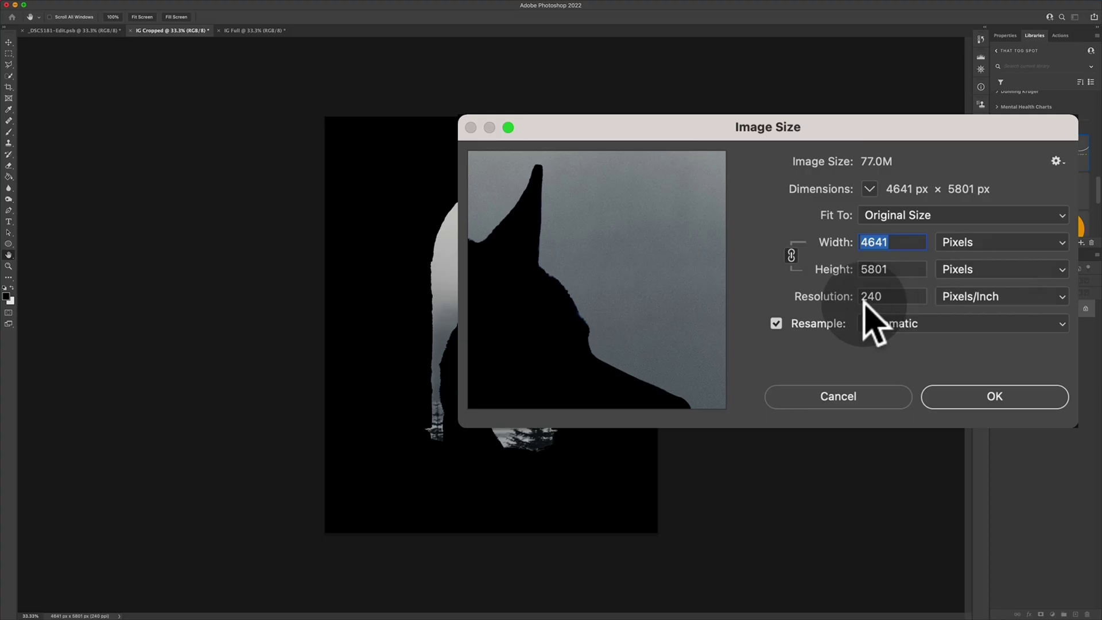
double_click(872, 303)
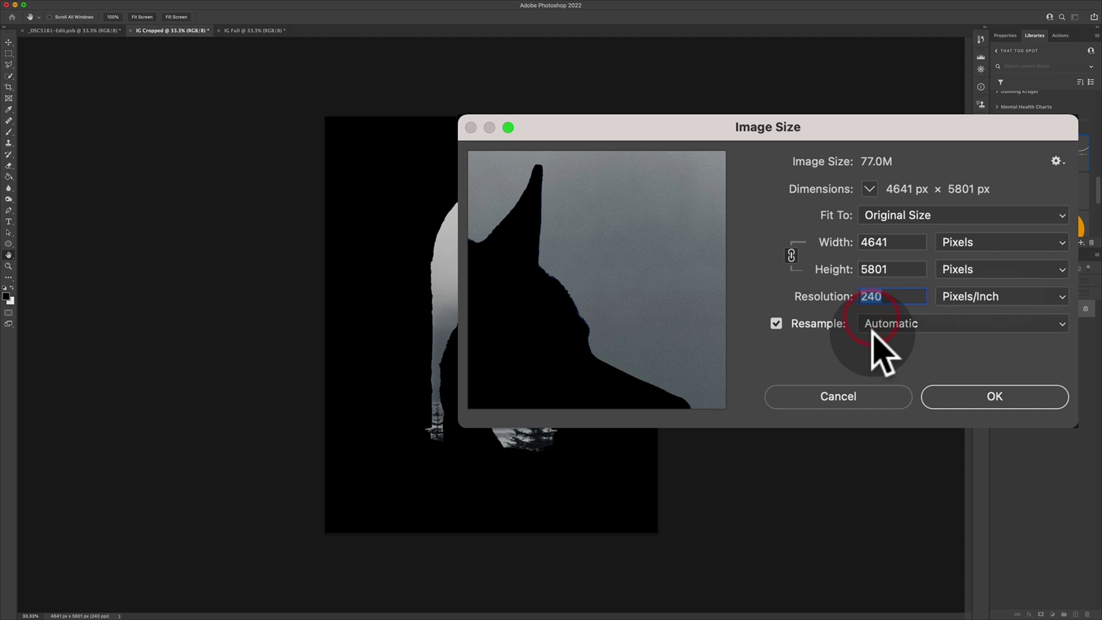
type("200")
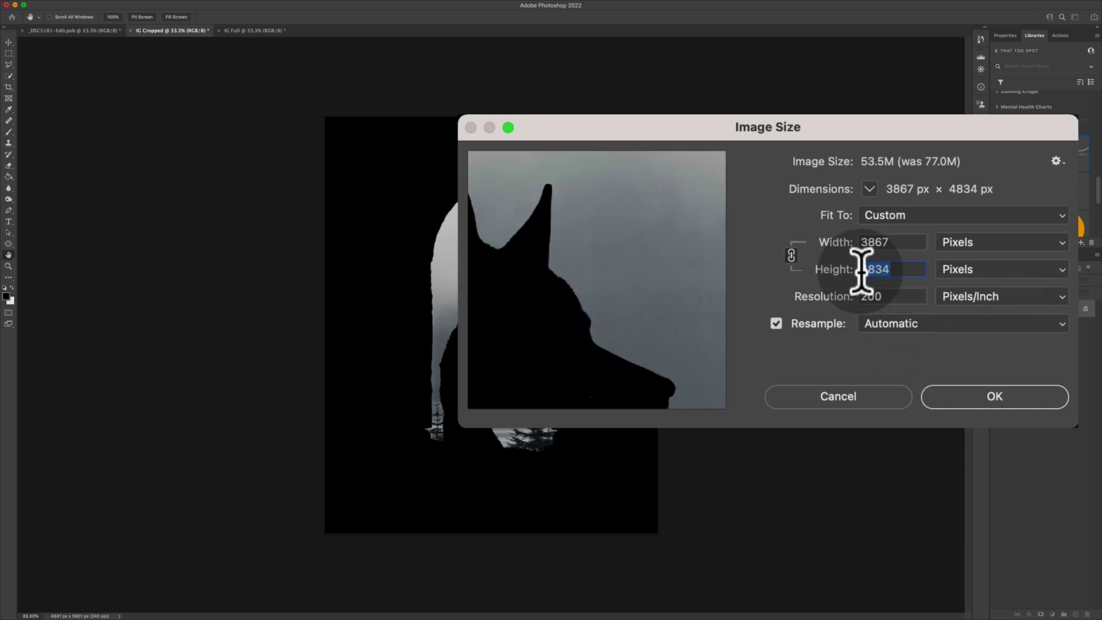
left_click(887, 269)
type("2000")
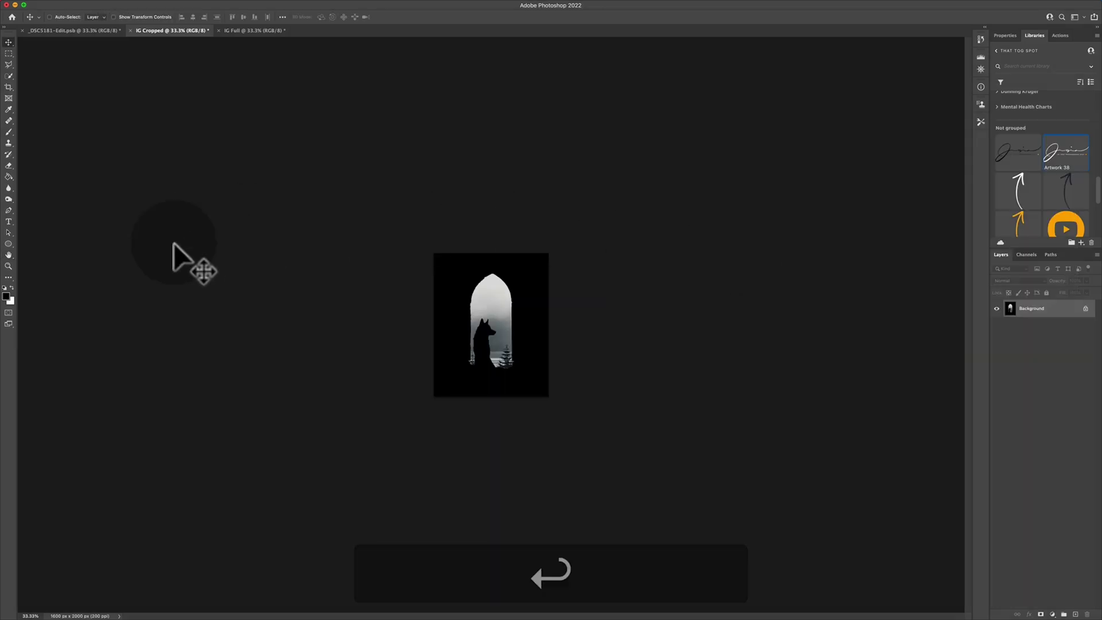
double_click(9, 266)
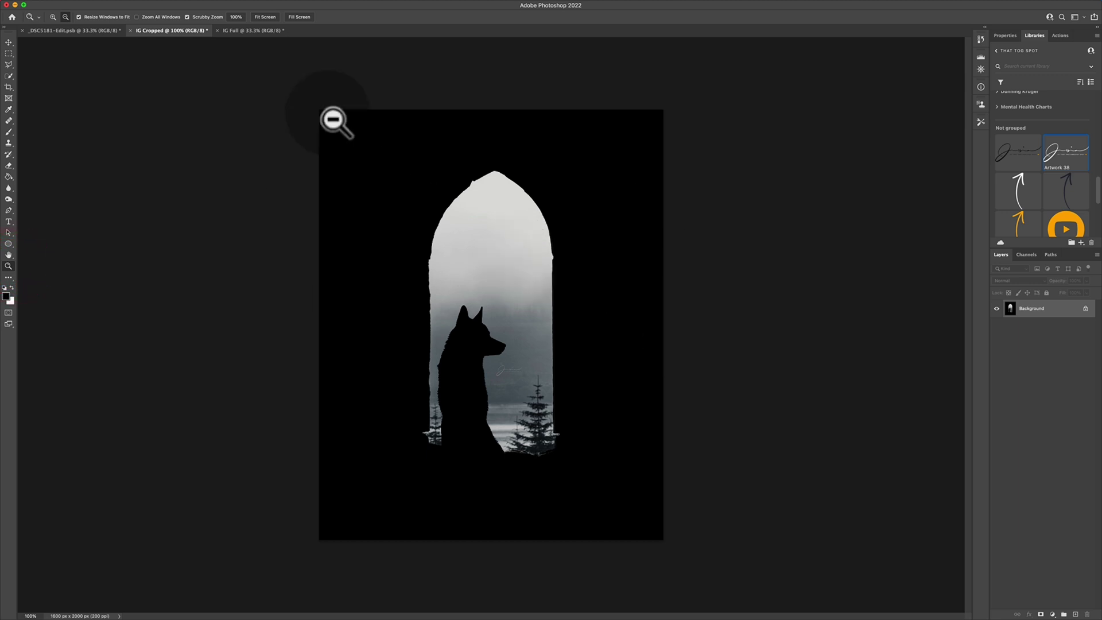
left_click(250, 33)
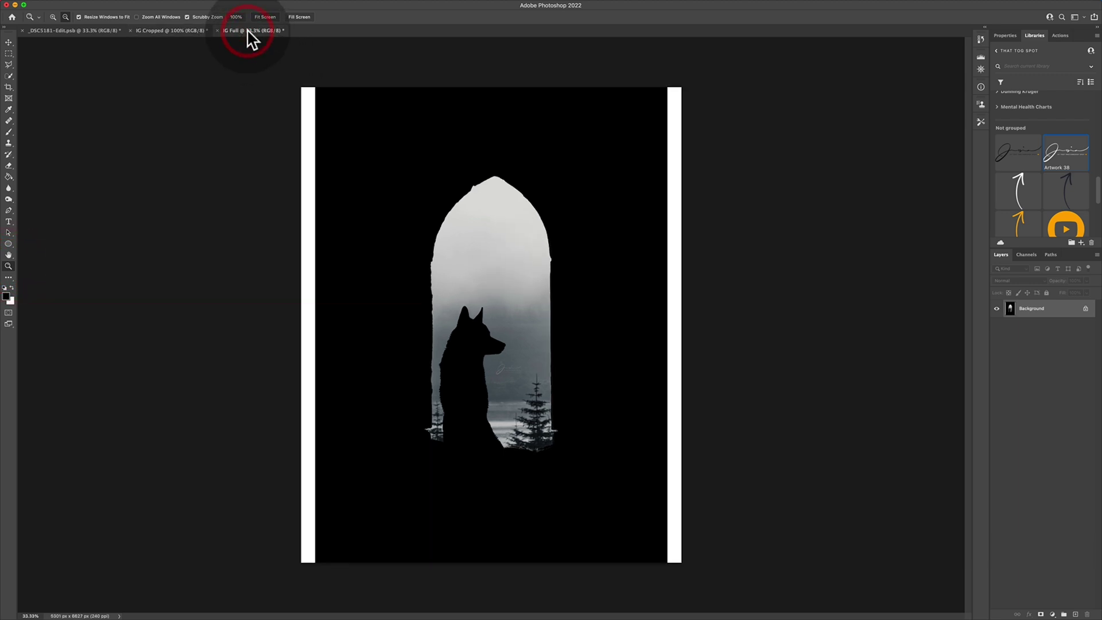
Resize IG Full to 1600 × 2000 px at 200 ppi and view it at 100%
left_click(109, 6)
left_click(129, 71)
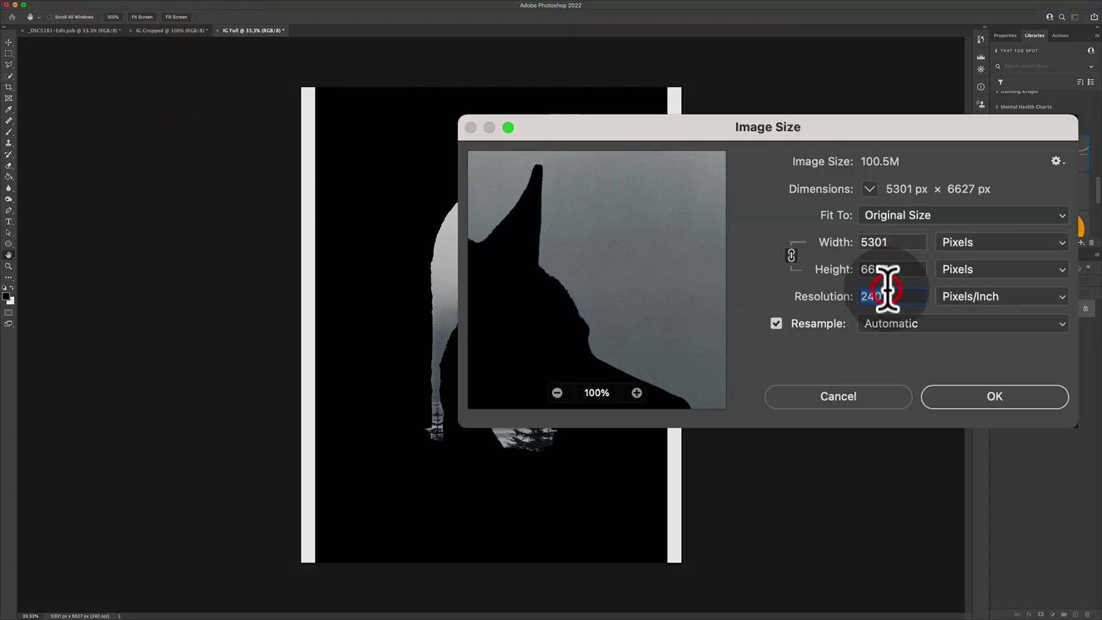
type("200")
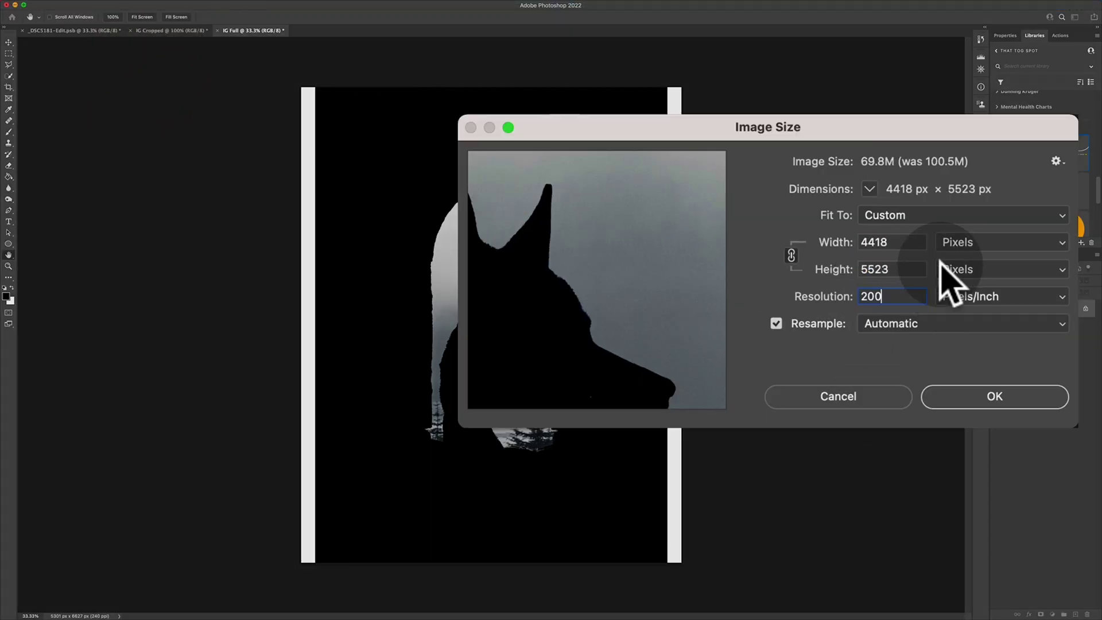
left_click(922, 270)
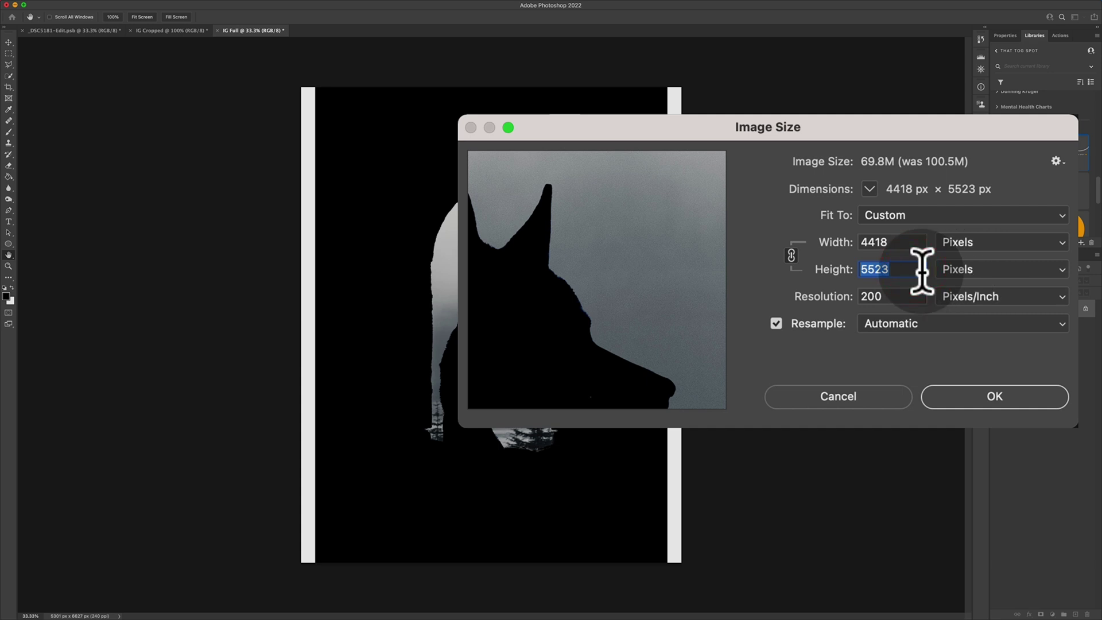
type("2000")
left_click(985, 398)
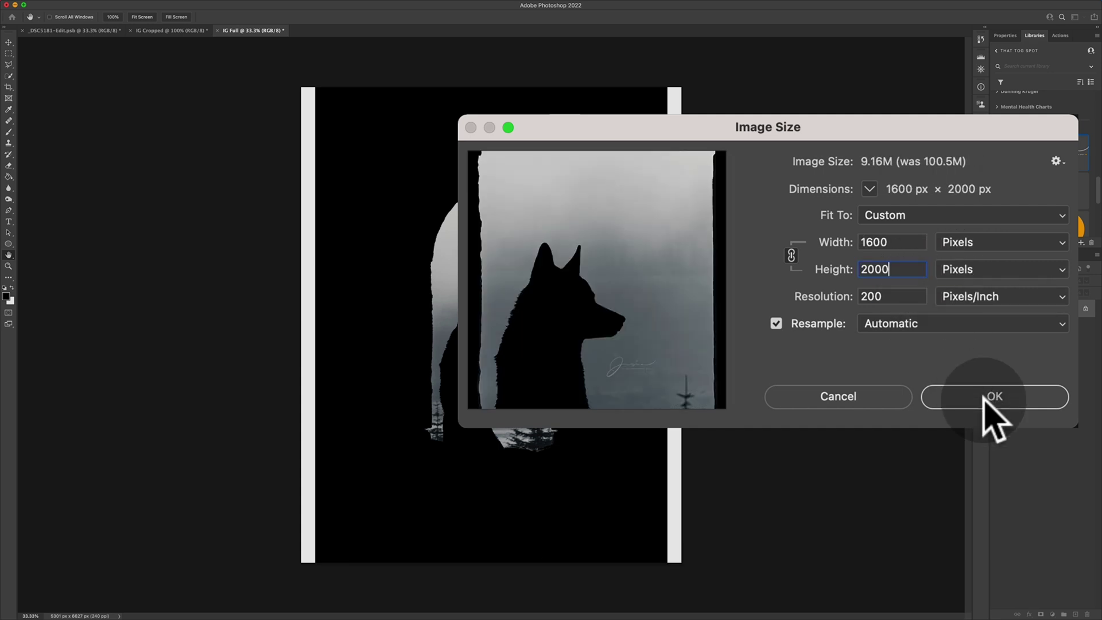
double_click(10, 266)
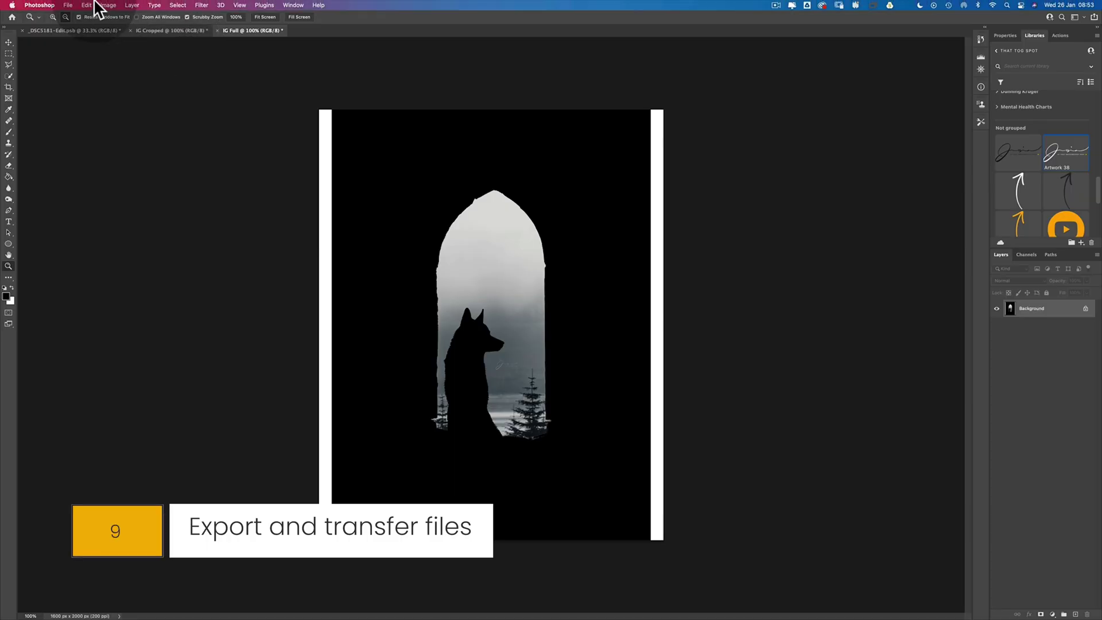
Save the image as JPEG 'Freki - IG Full' in the WEB folder
left_click(67, 5)
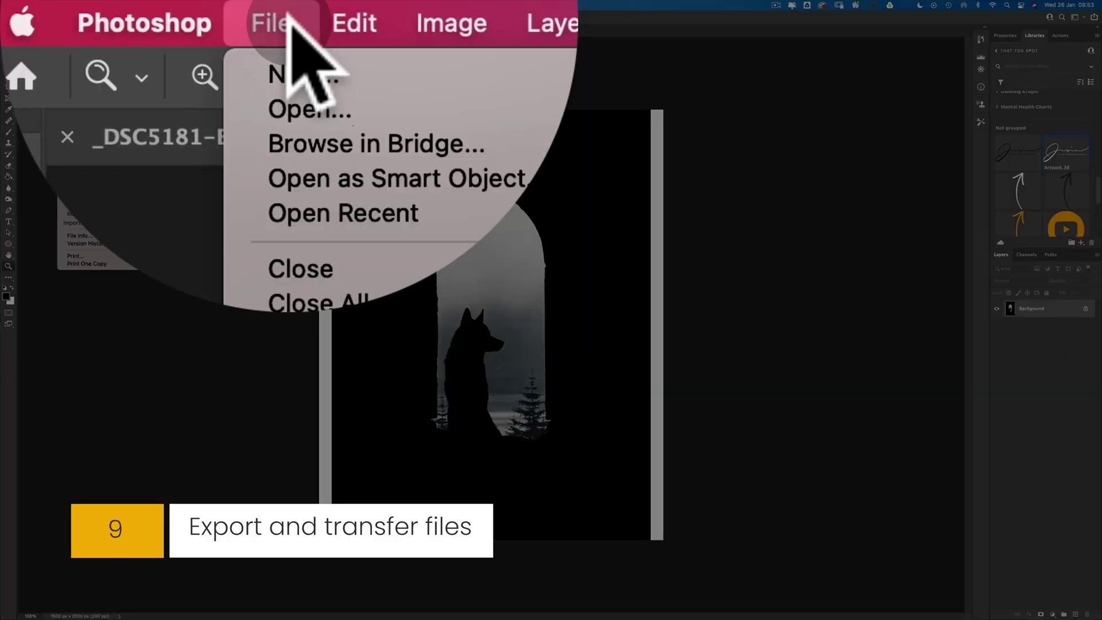
left_click(75, 98)
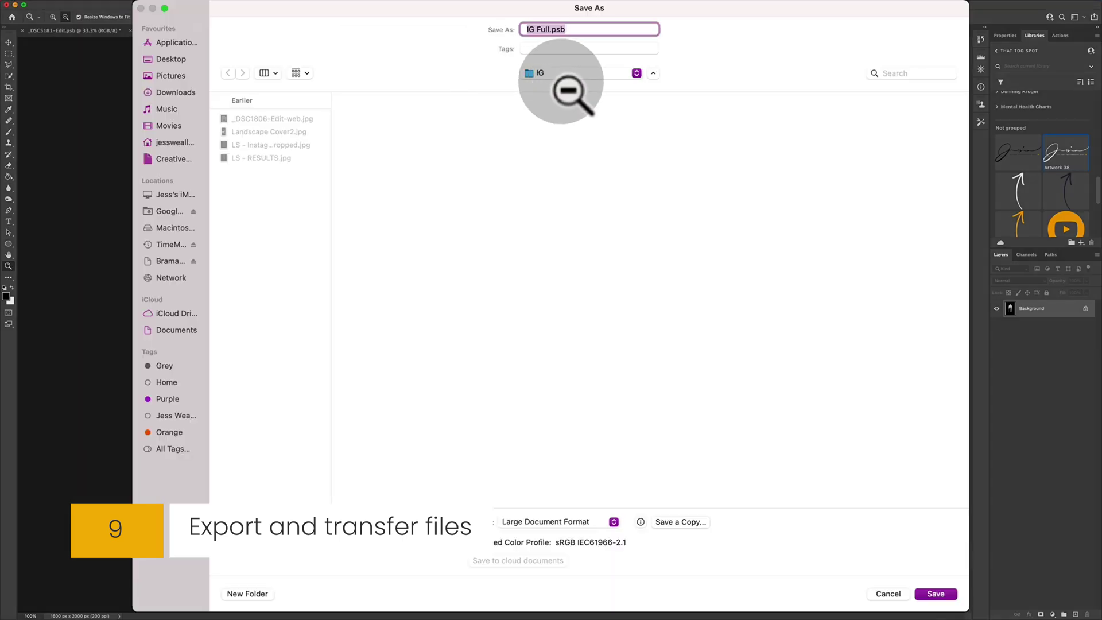
left_click(563, 75)
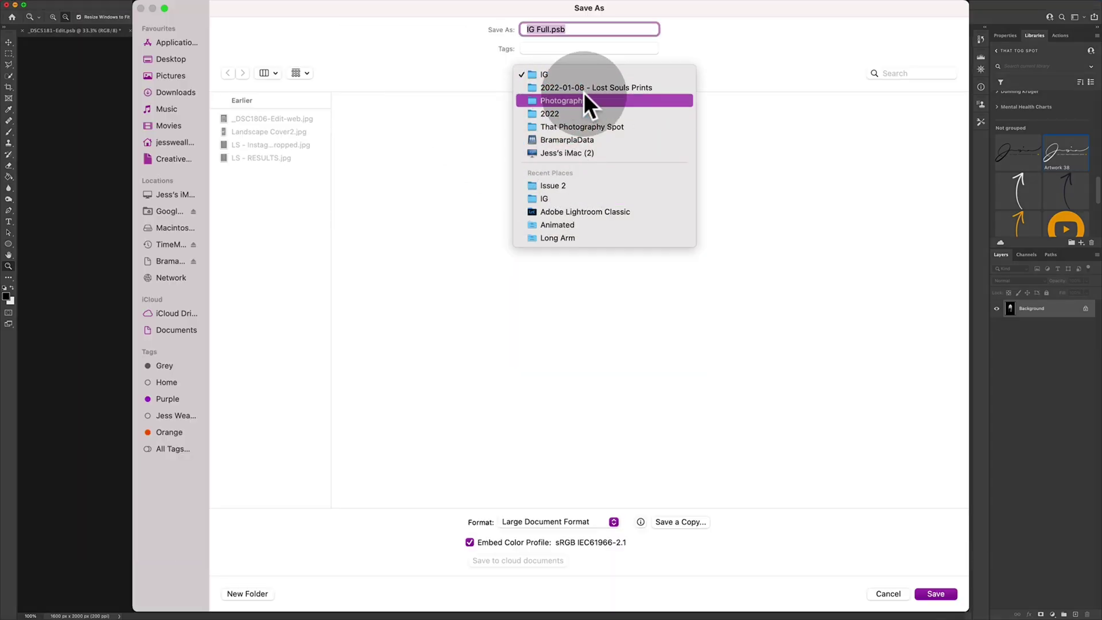
left_click(583, 100)
left_click(852, 168)
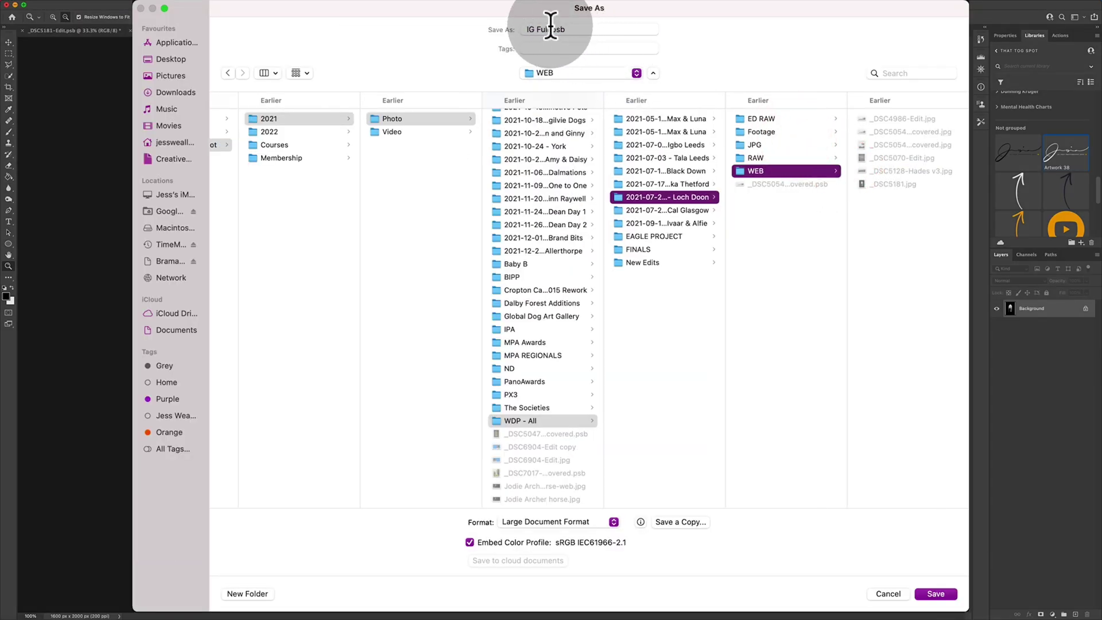
left_click(524, 29)
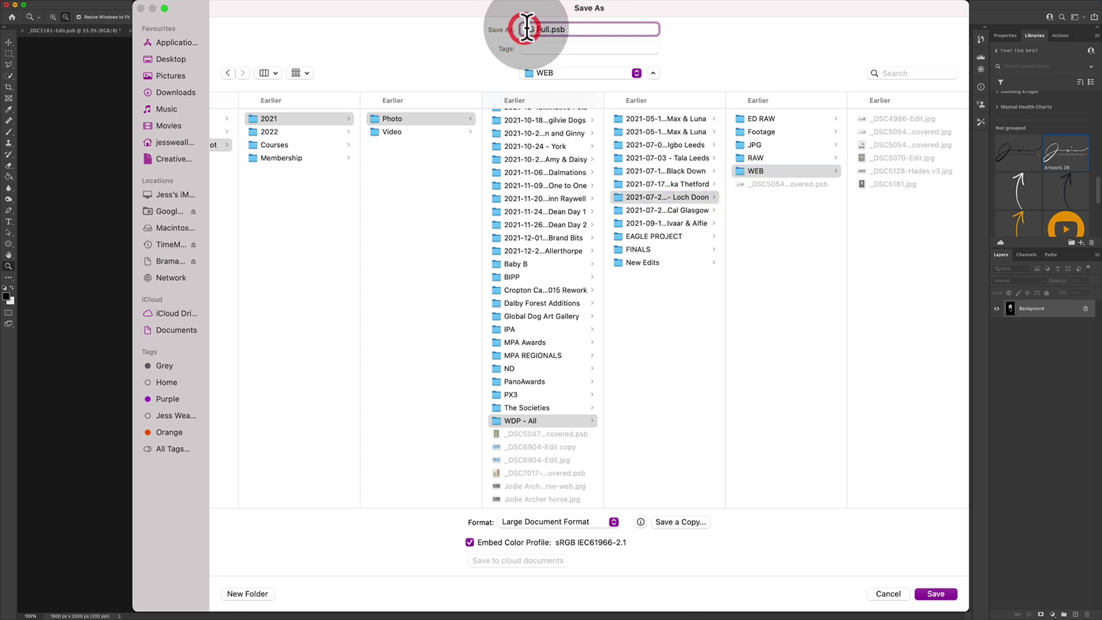
type("Freki -")
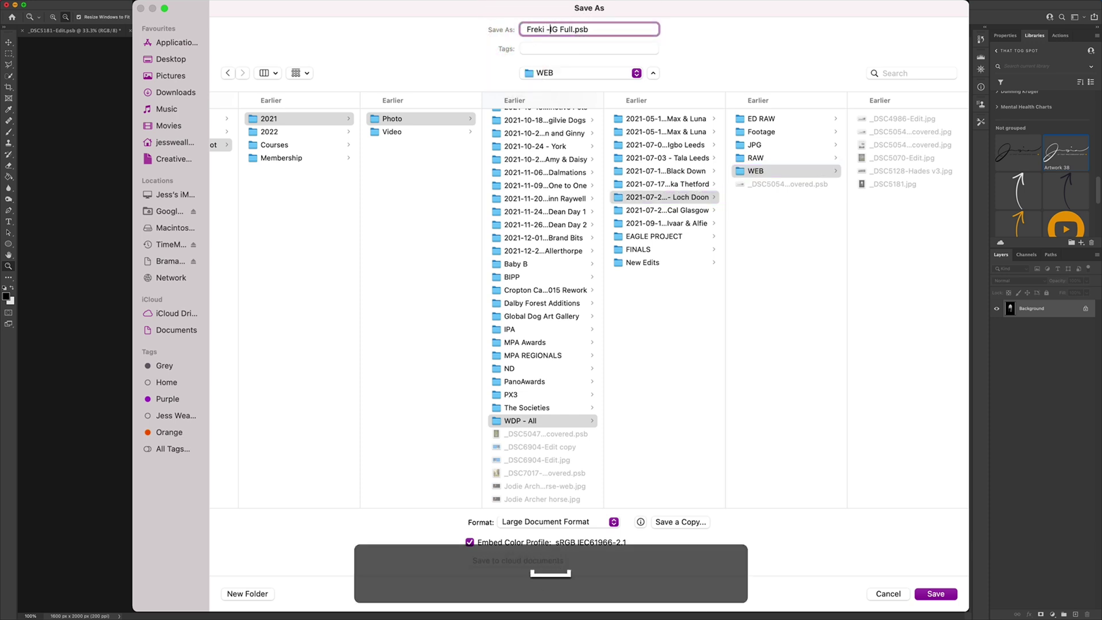
left_click(607, 522)
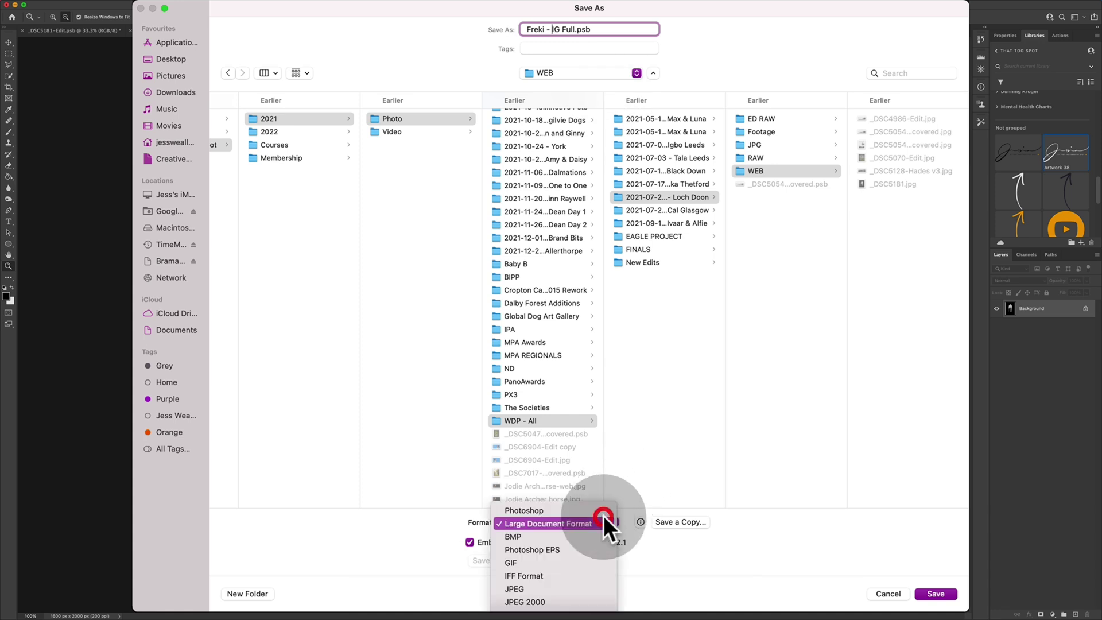
left_click(588, 591)
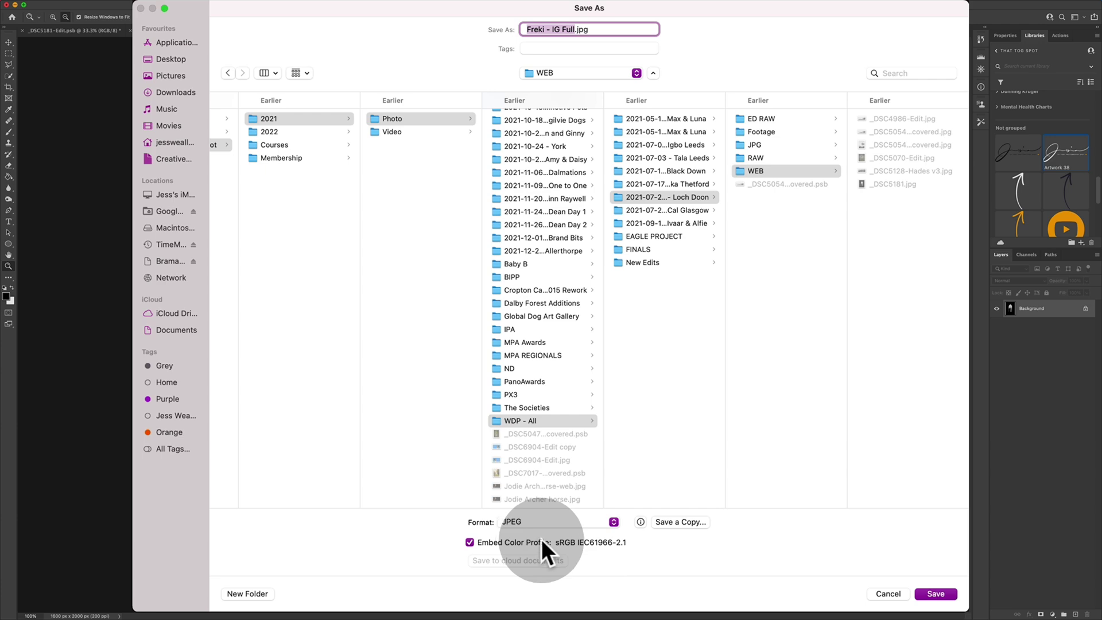
left_click(923, 592)
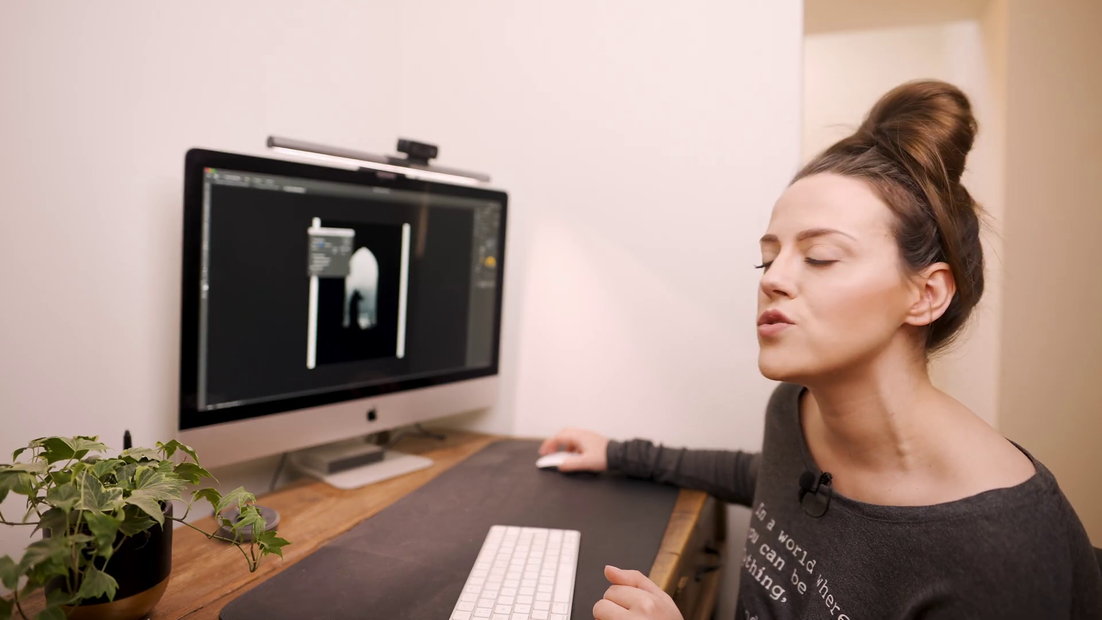
Accept maximum-quality progressive JPEG options with Preview on, then close the document
left_click(459, 175)
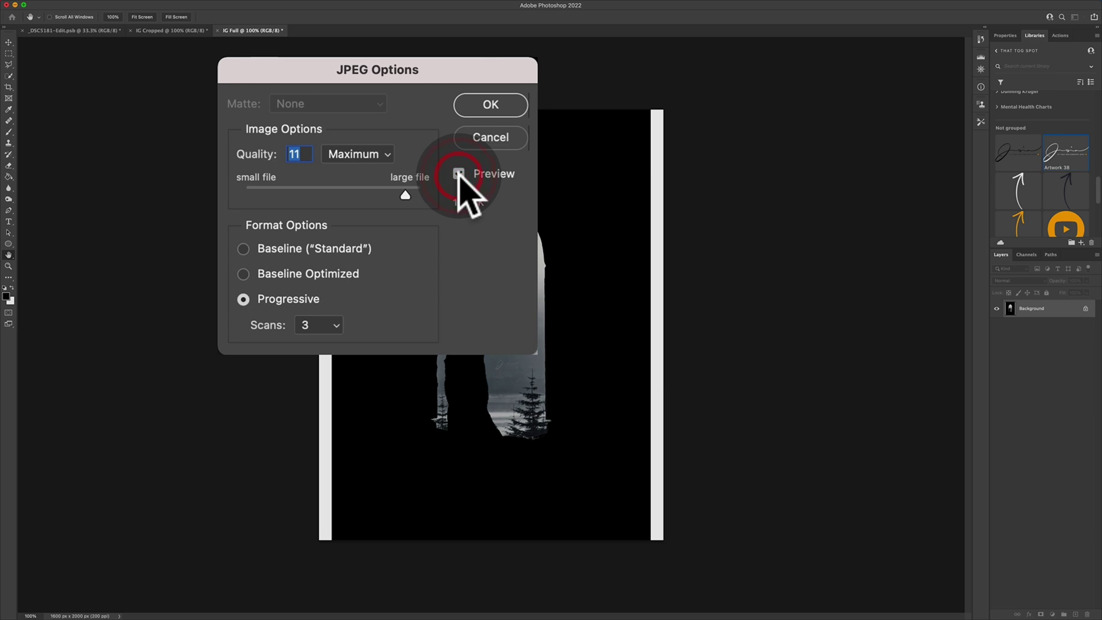
left_click(459, 175)
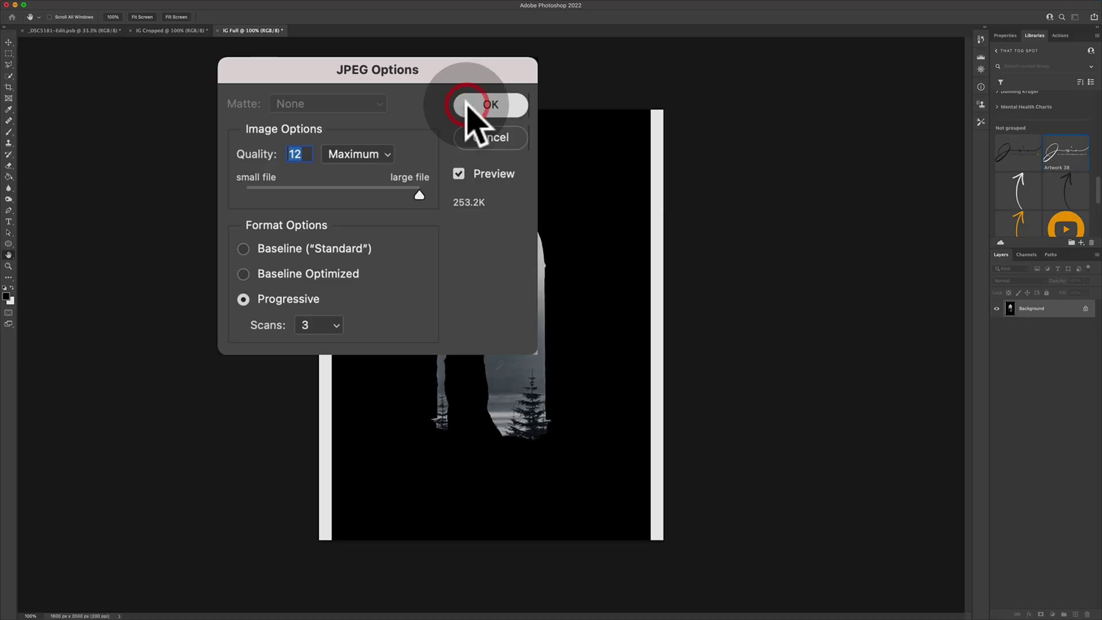
left_click(482, 105)
key("z")
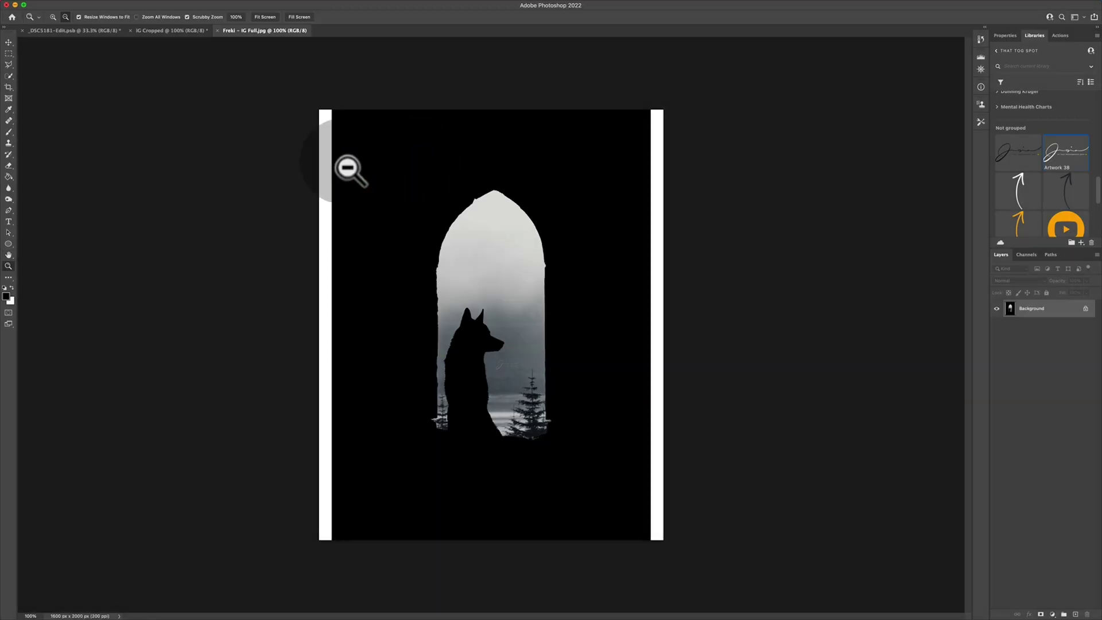
left_click(217, 31)
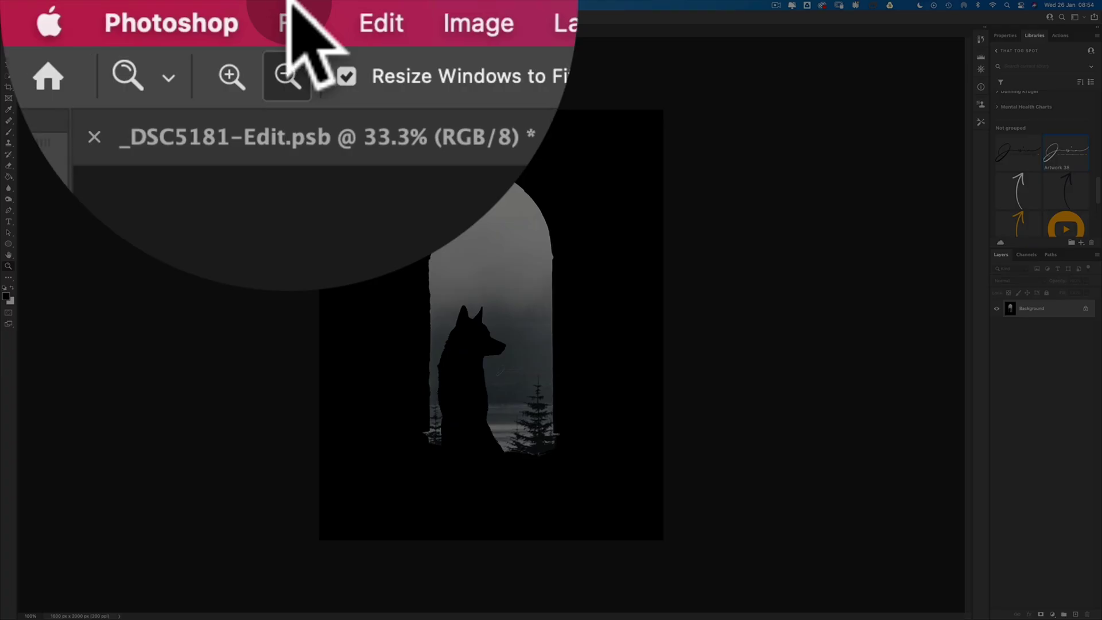
Save the cropped image as the JPEG 'Freki - IG Cropped' in WEB, accepting the JPEG options
left_click(69, 5)
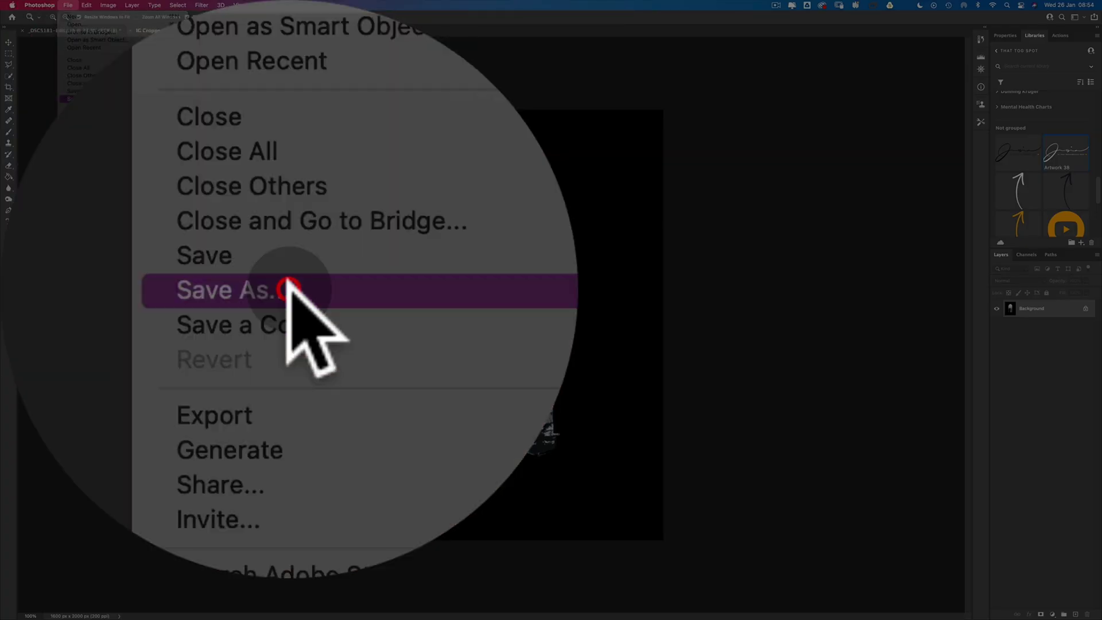
left_click(82, 98)
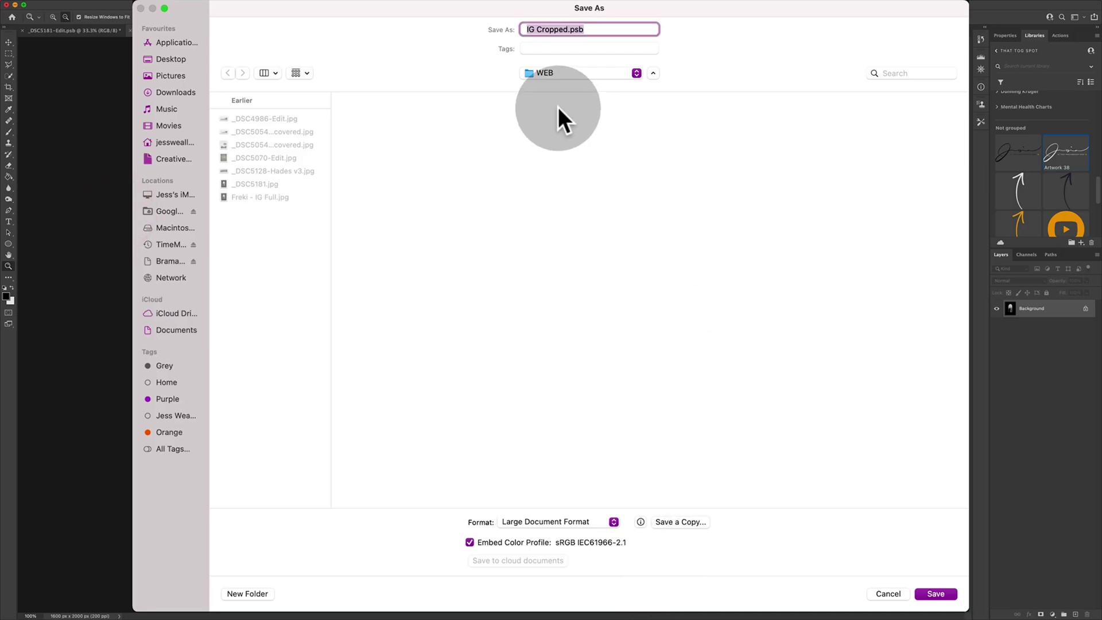
left_click(526, 31)
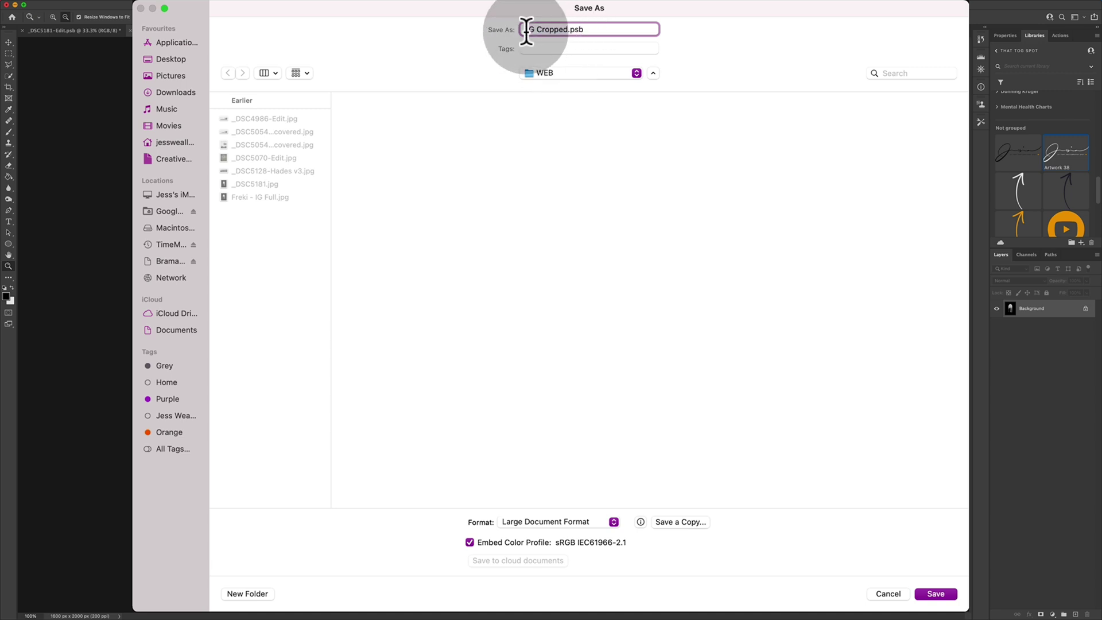
type("Freki -")
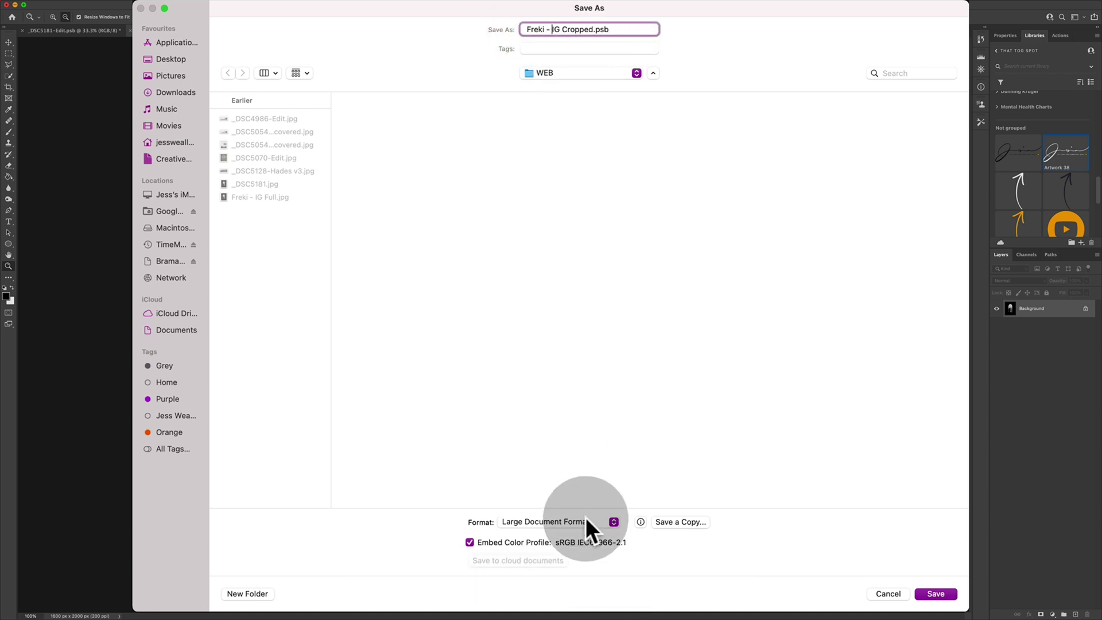
left_click(588, 524)
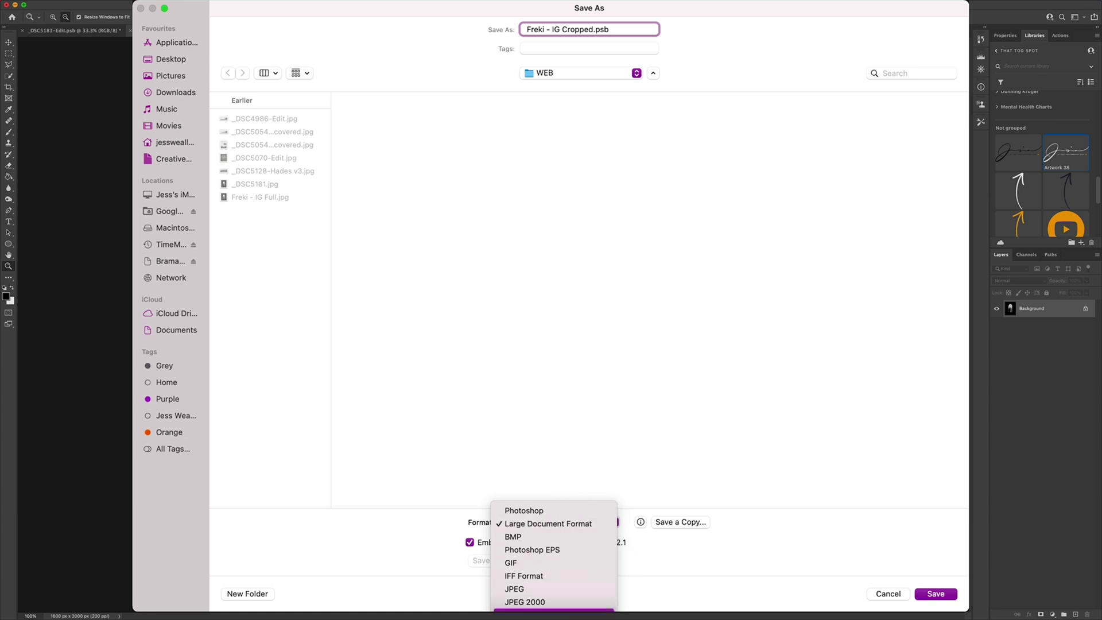
left_click(588, 592)
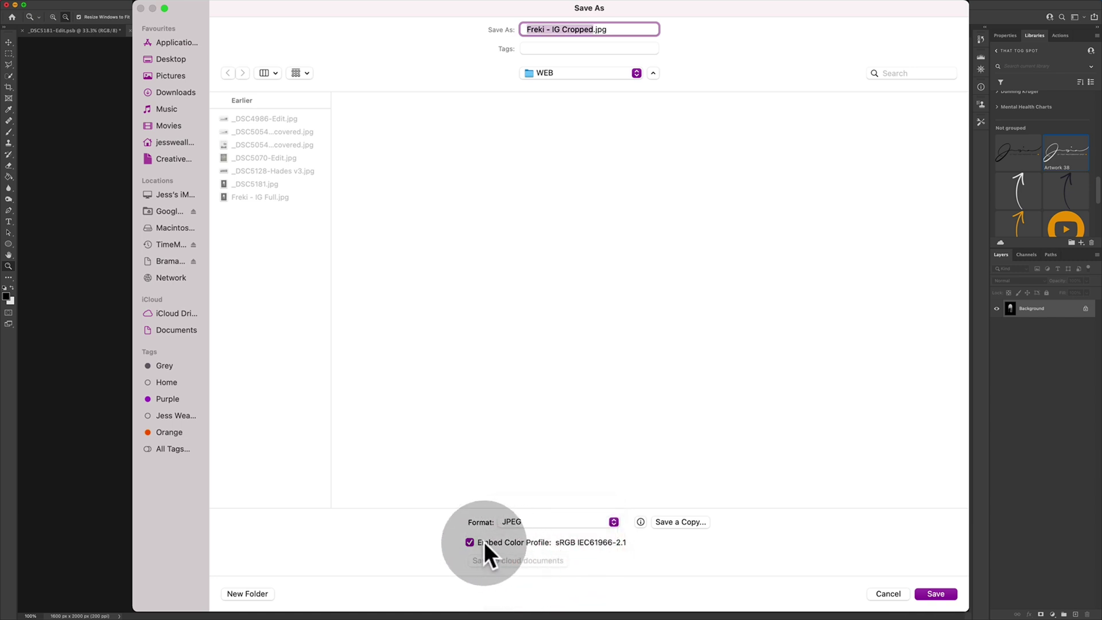
left_click(938, 594)
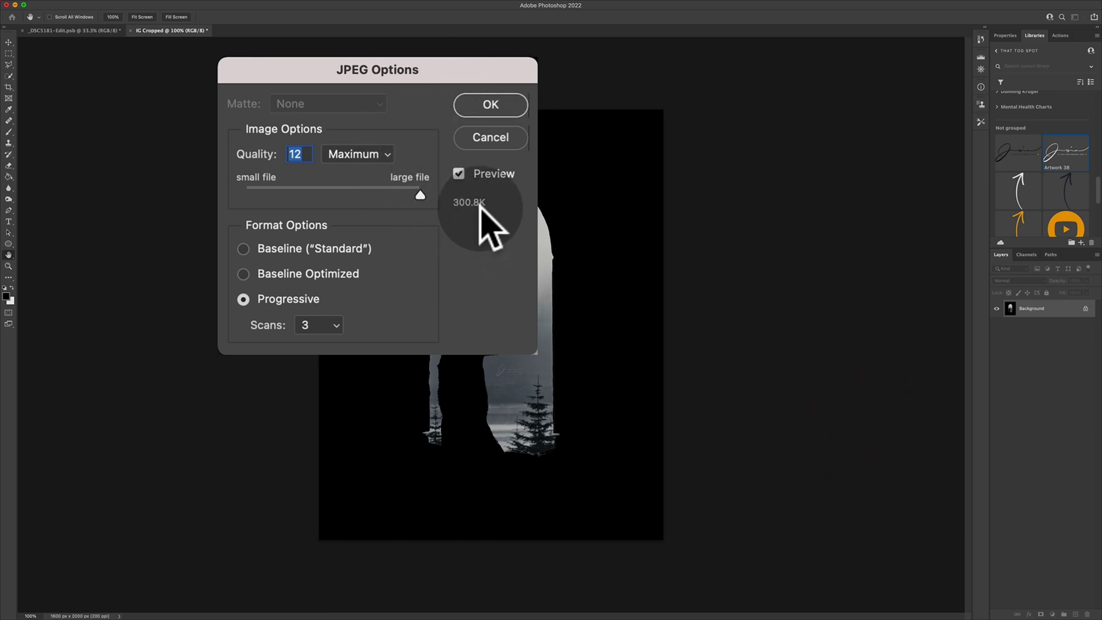
left_click(472, 133)
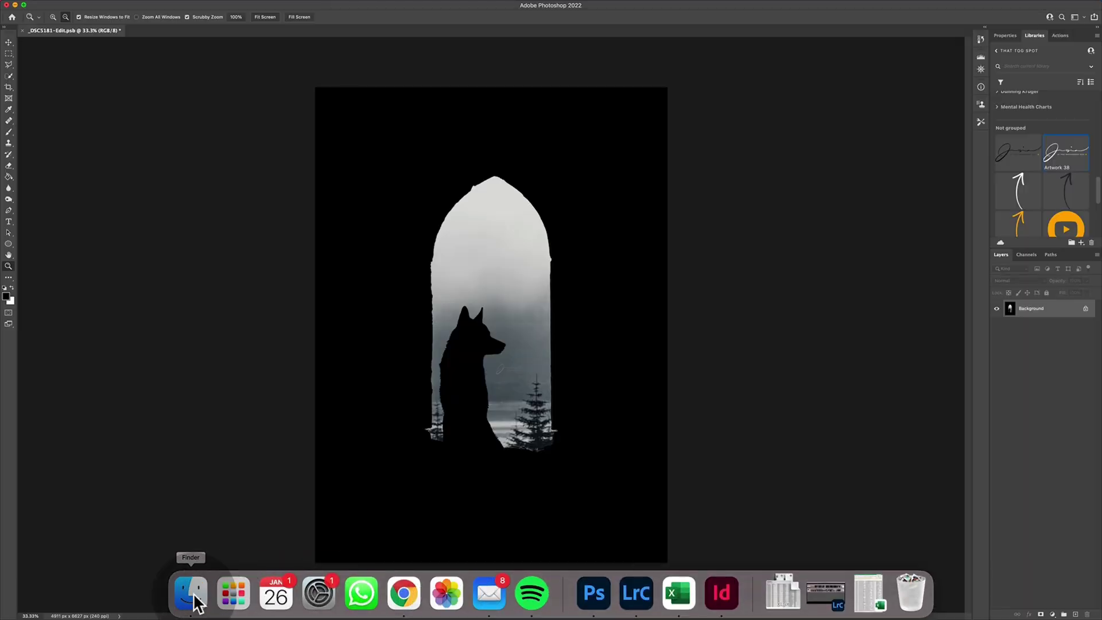
AirDrop 'Freki - IG Cropped' and 'Freki - IG Full' from the WEB folder to the iPhone
left_click(191, 594)
left_click(303, 145)
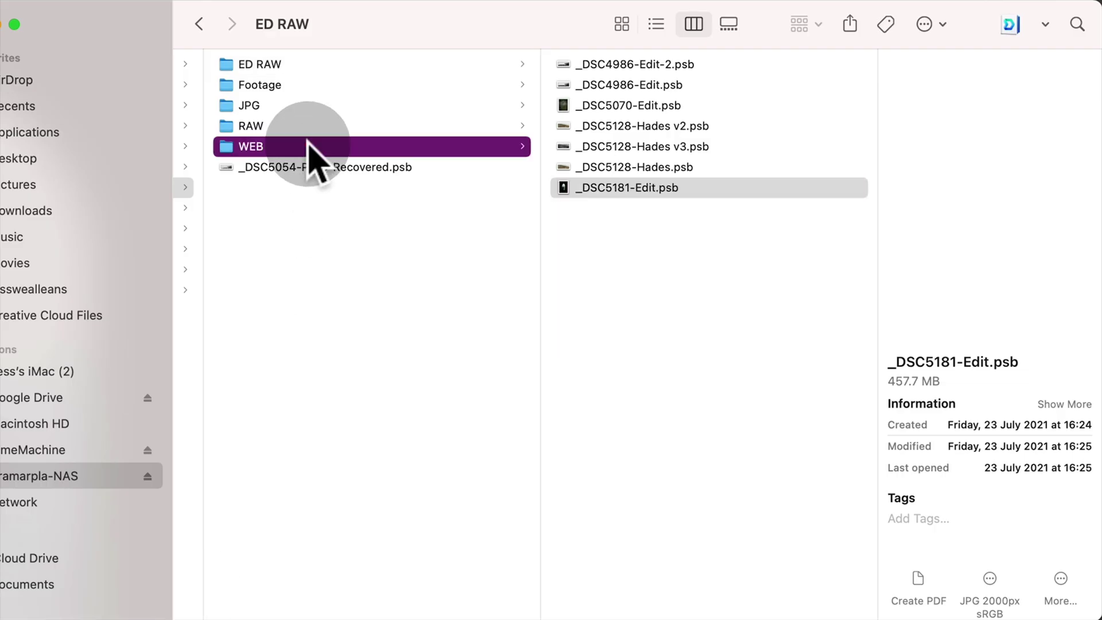
left_click(739, 188)
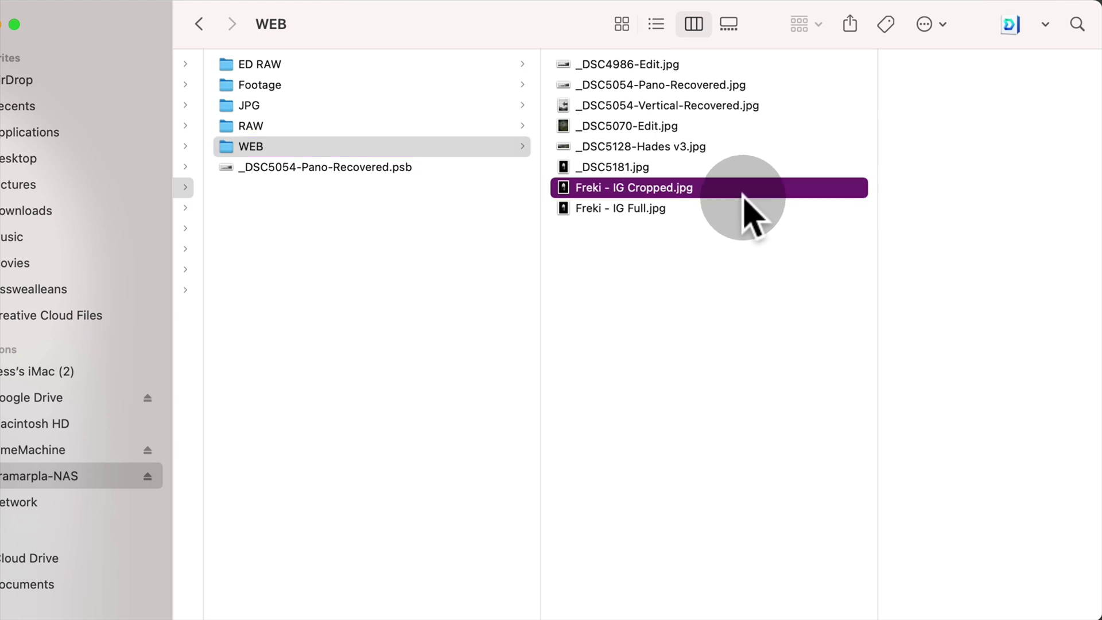
left_click(716, 209, "shift")
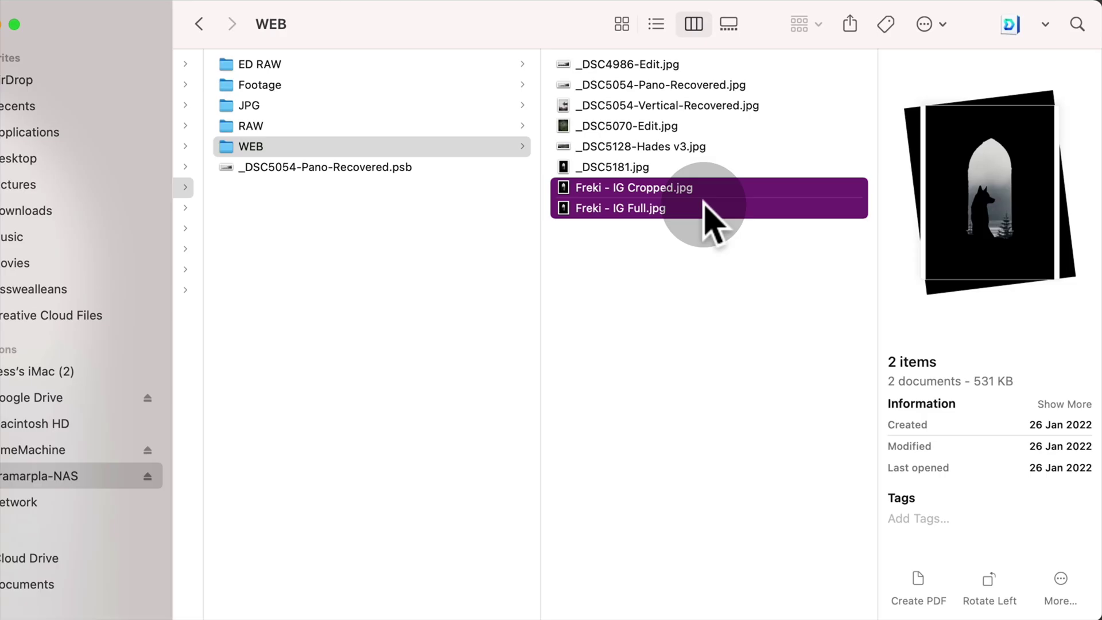
right_click(704, 203)
mouse_move(474, 269)
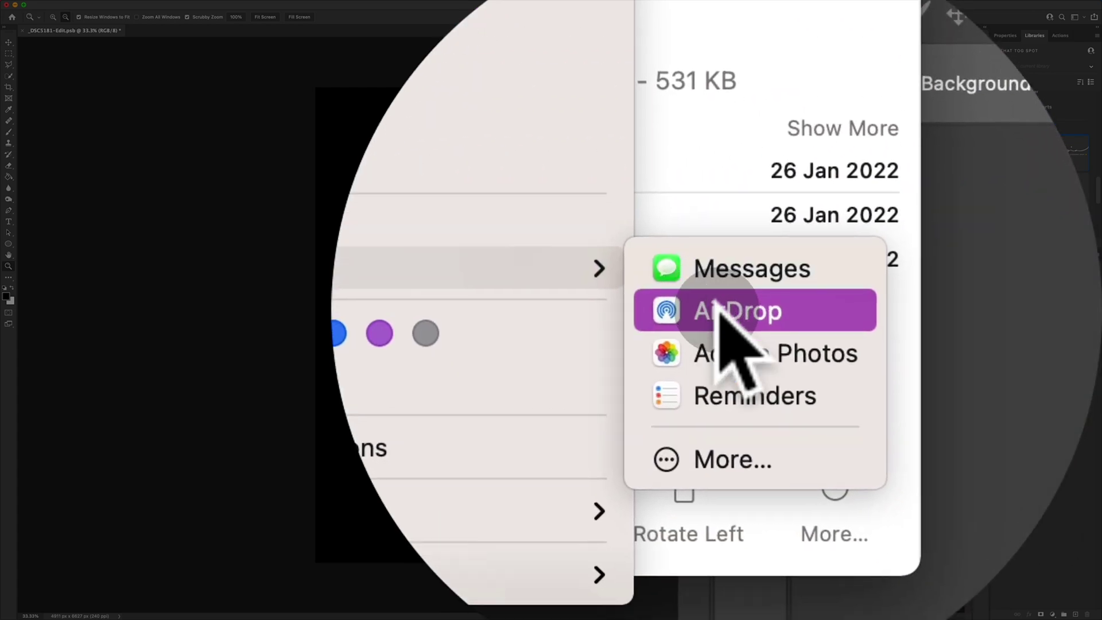
left_click(741, 359)
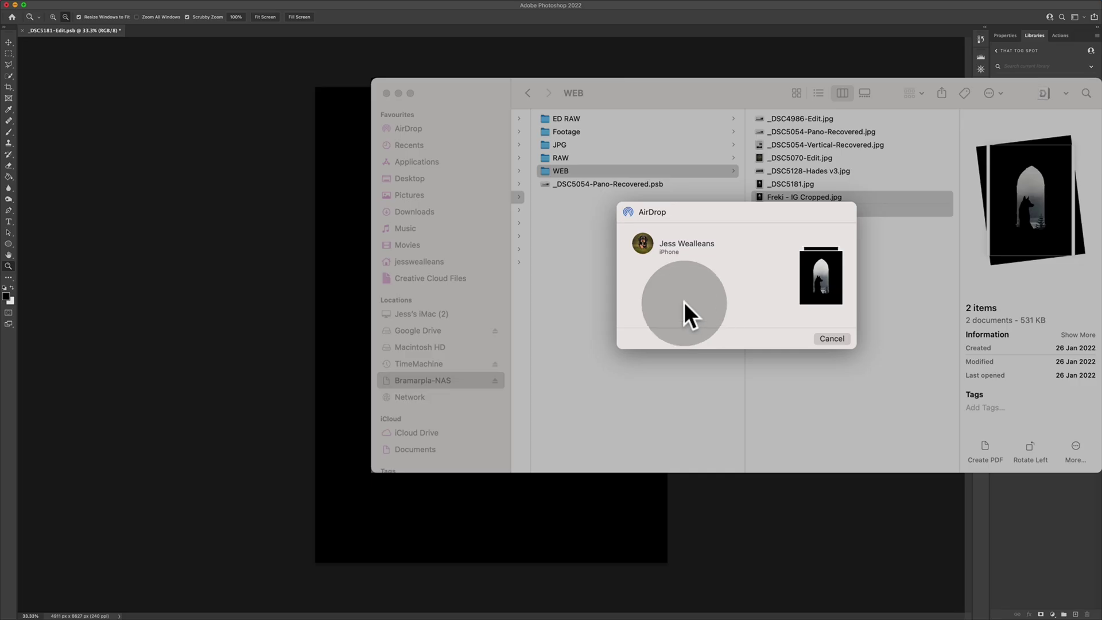
left_click(644, 244)
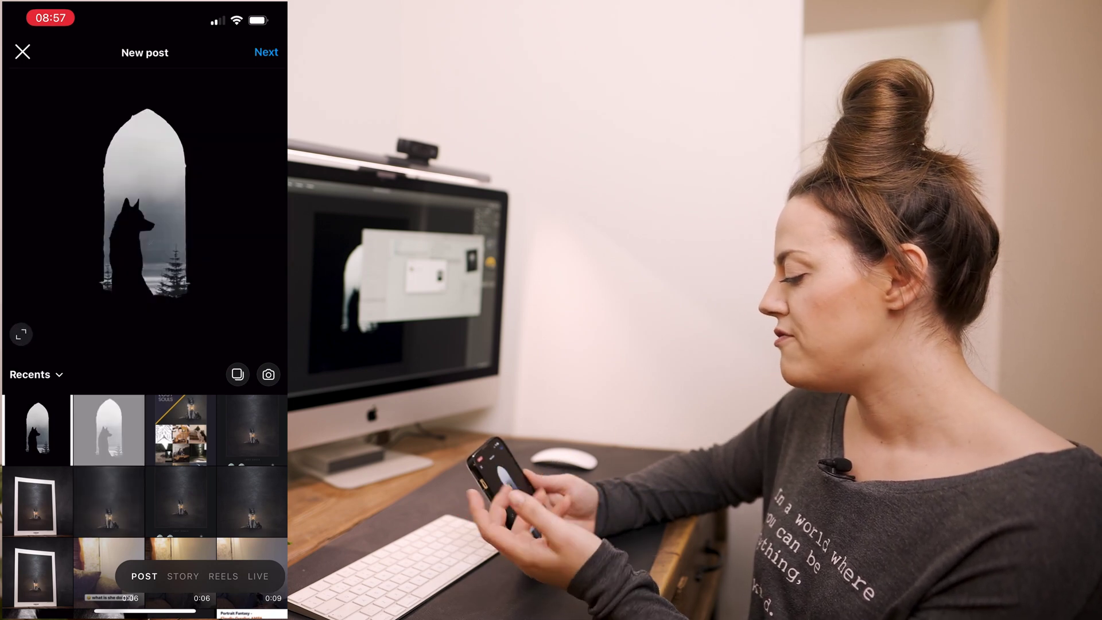
scroll(144, 202, "up", 2)
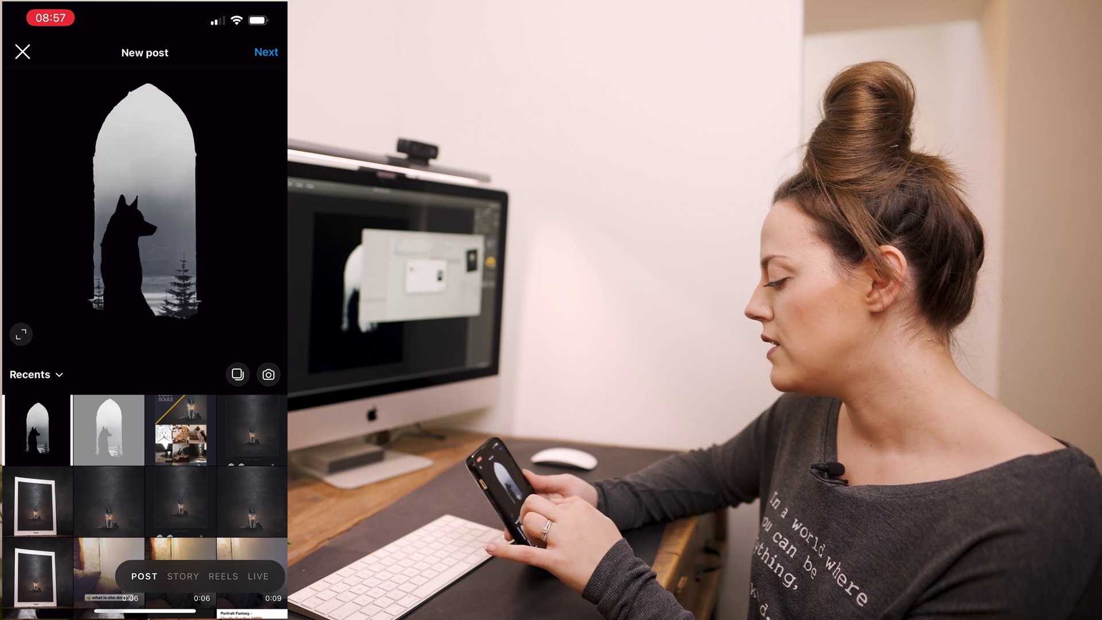
scroll(144, 201, "down", 2)
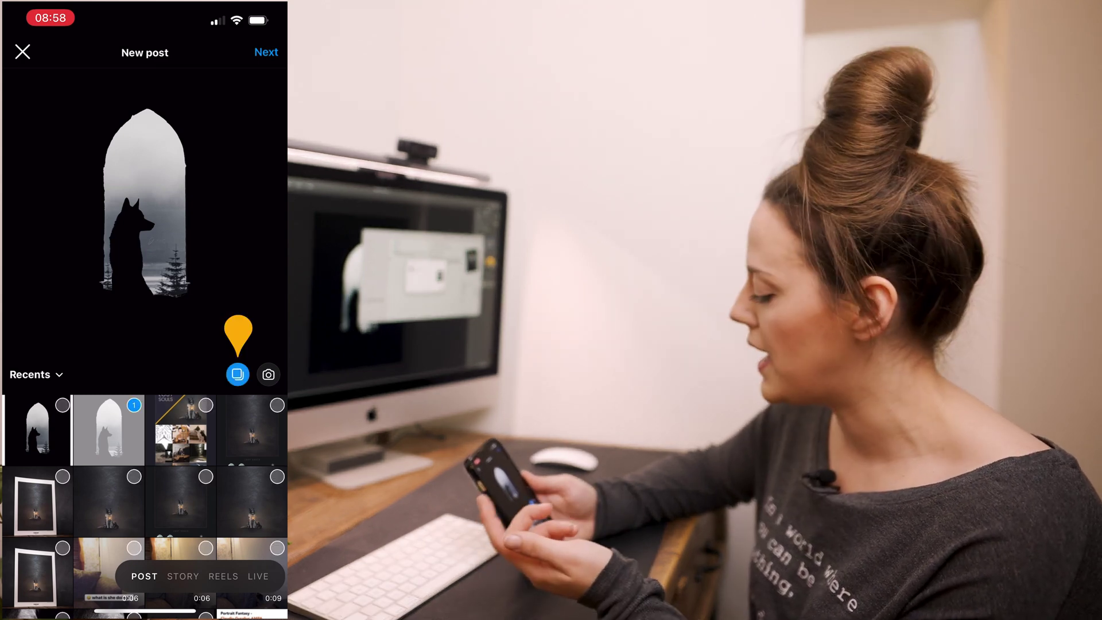
Add the bordered full image as the second carousel slide
left_click(36, 429)
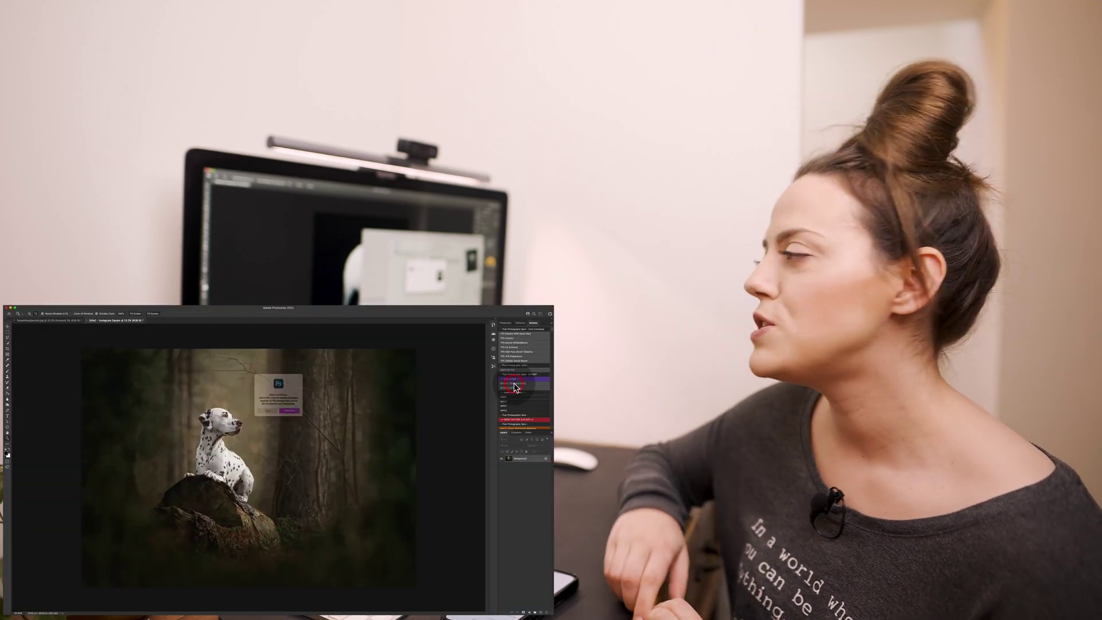
Continue the Instagram action to start the square crop on the dalmatian photo
left_click(287, 415)
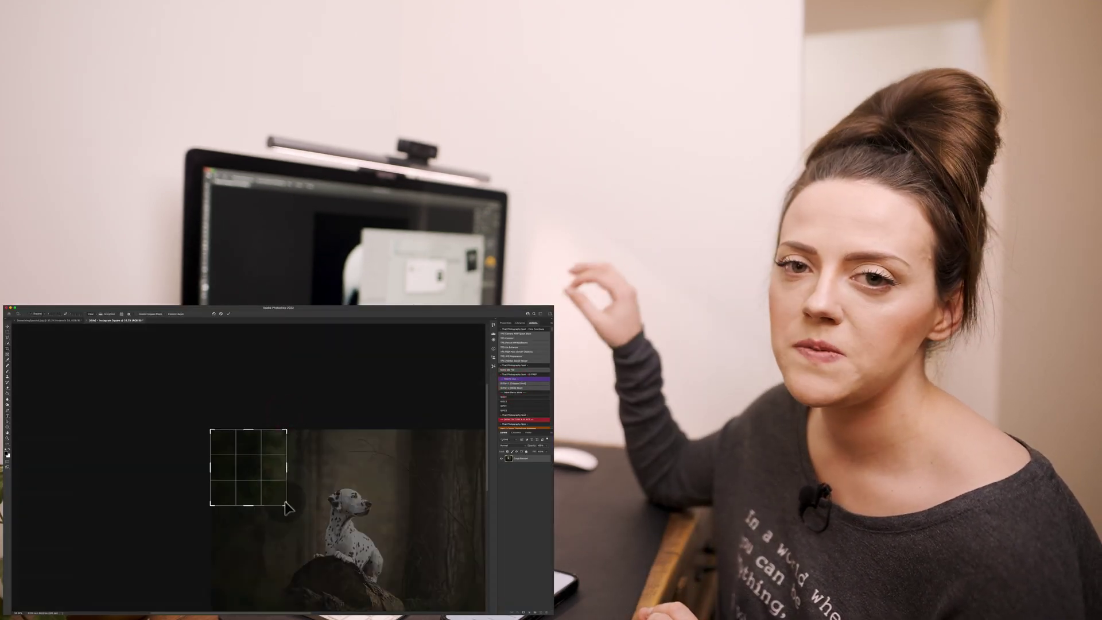